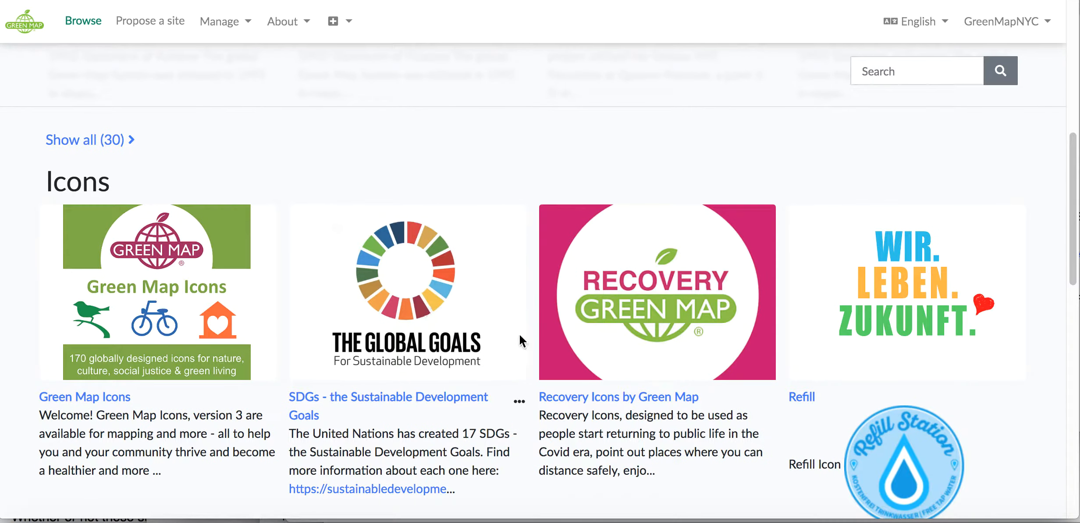
Open the Recovery Icons by Green Map set and review its chart and individual icons
click(637, 401)
scroll(635, 394, down, 12)
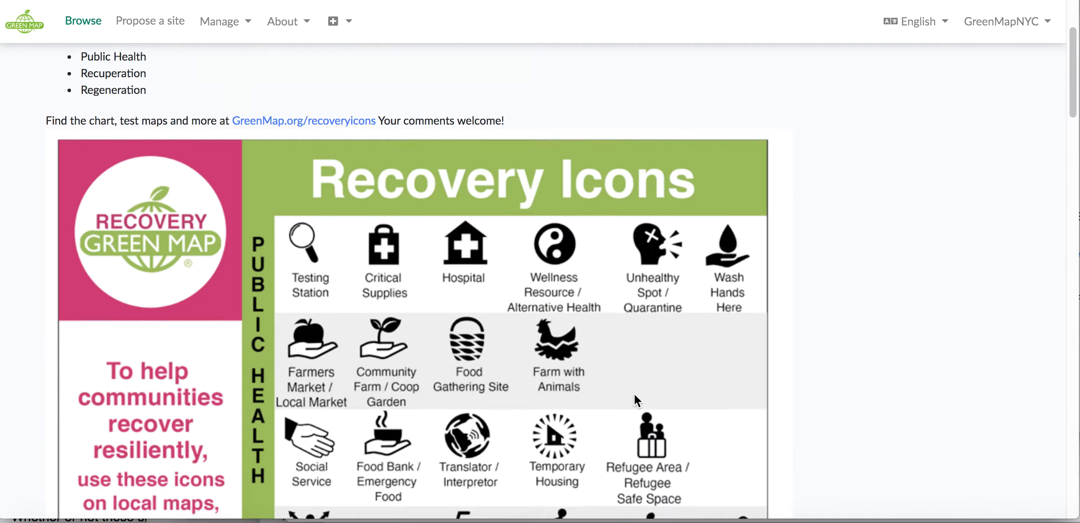
scroll(635, 393, down, 15)
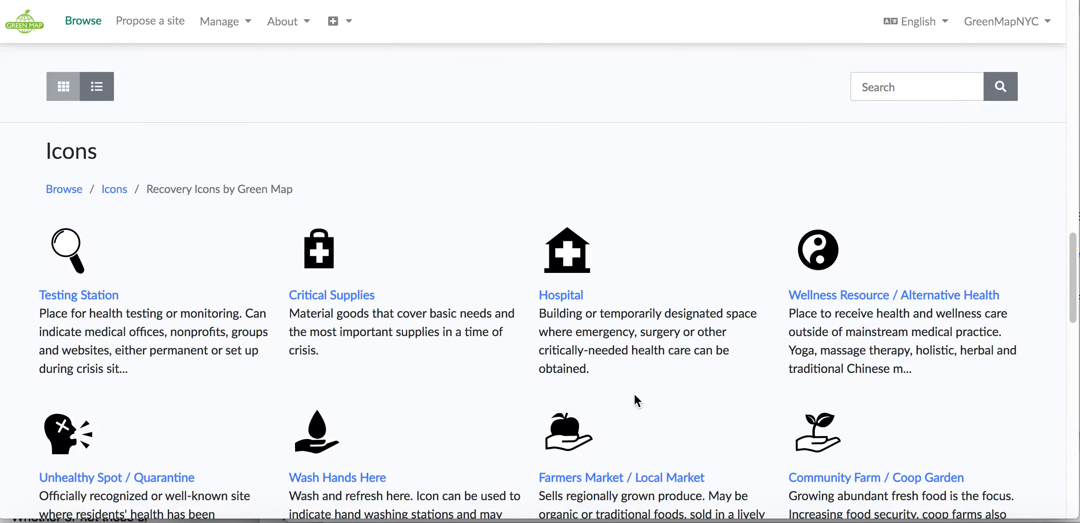
scroll(635, 393, up, 5)
scroll(635, 393, up, 15)
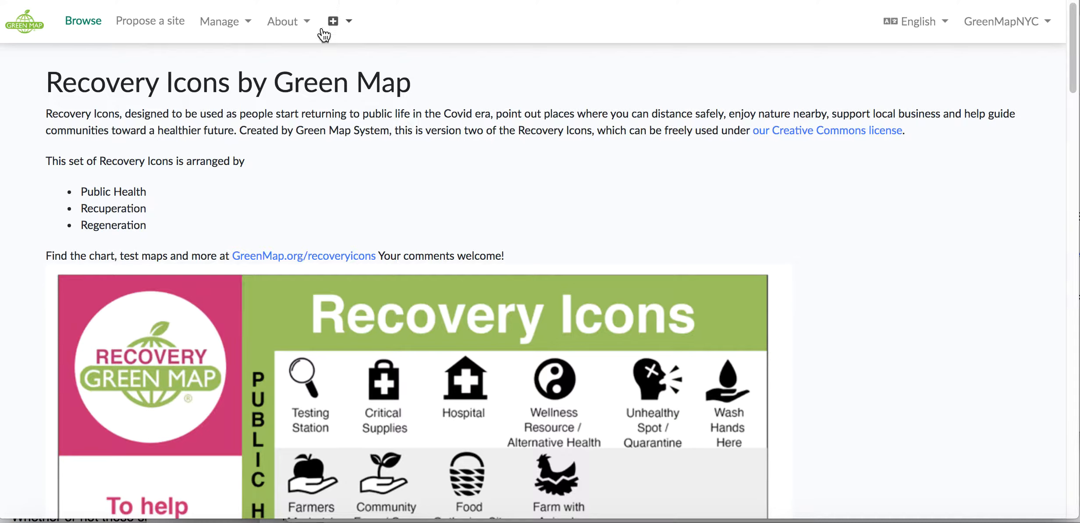
Start a new feature named "Central Park Bike Route" and assign it to the Refresh LES map
click(350, 22)
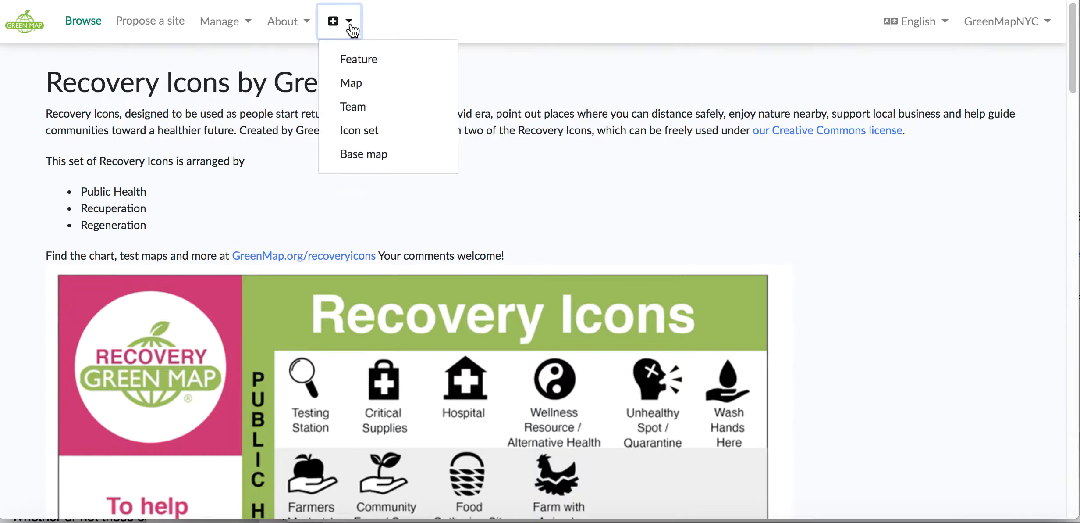
click(352, 60)
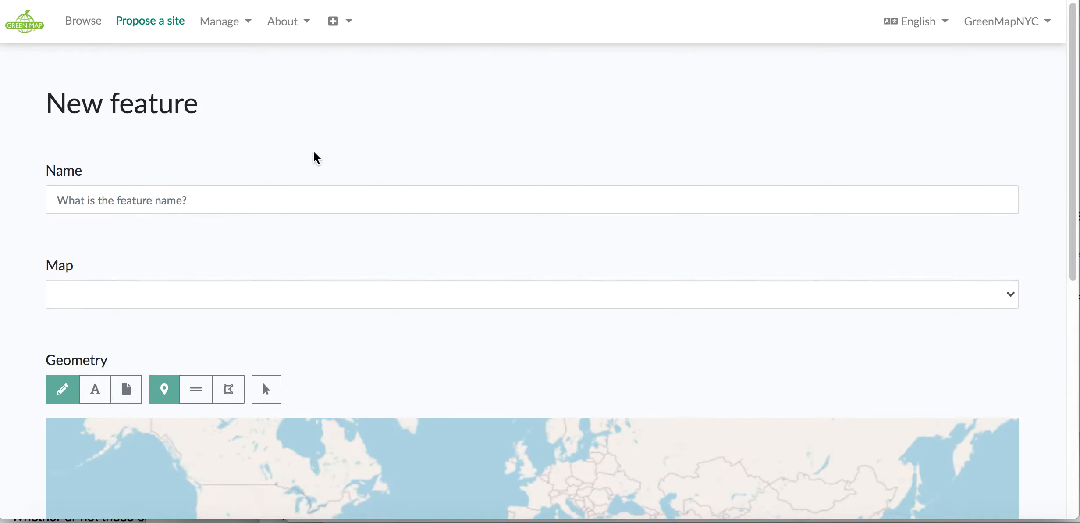
click(258, 204)
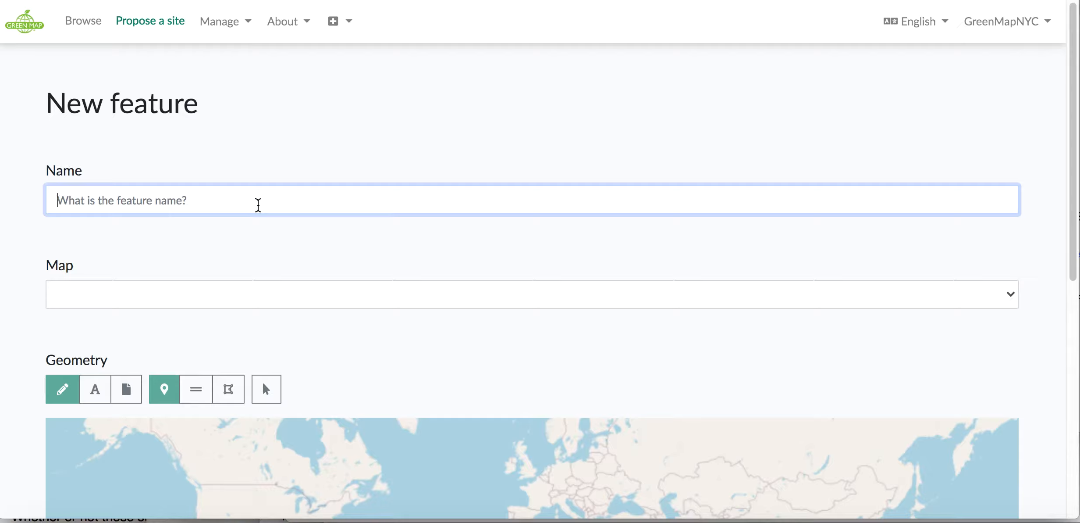
text(Central )
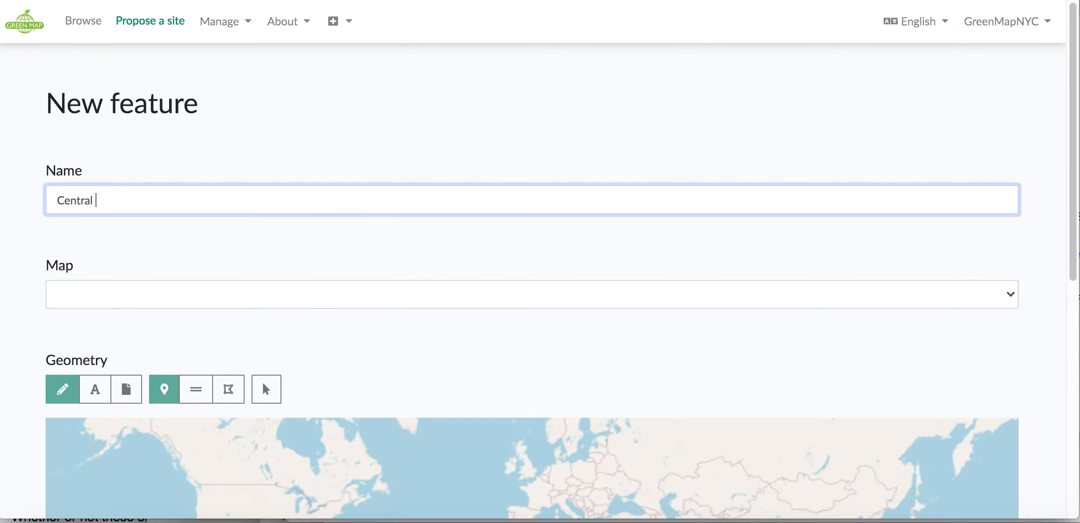
text(Park Bike Route)
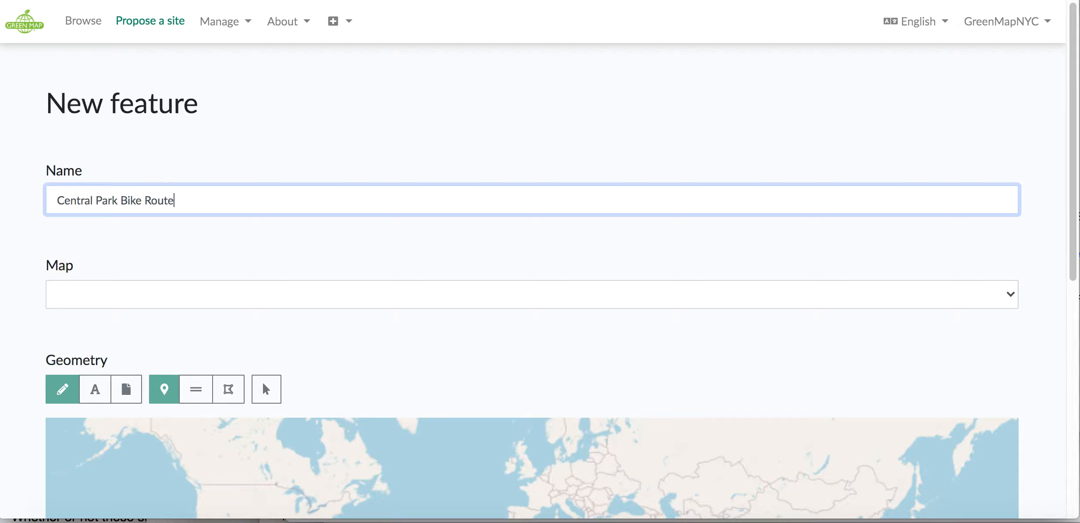
click(189, 297)
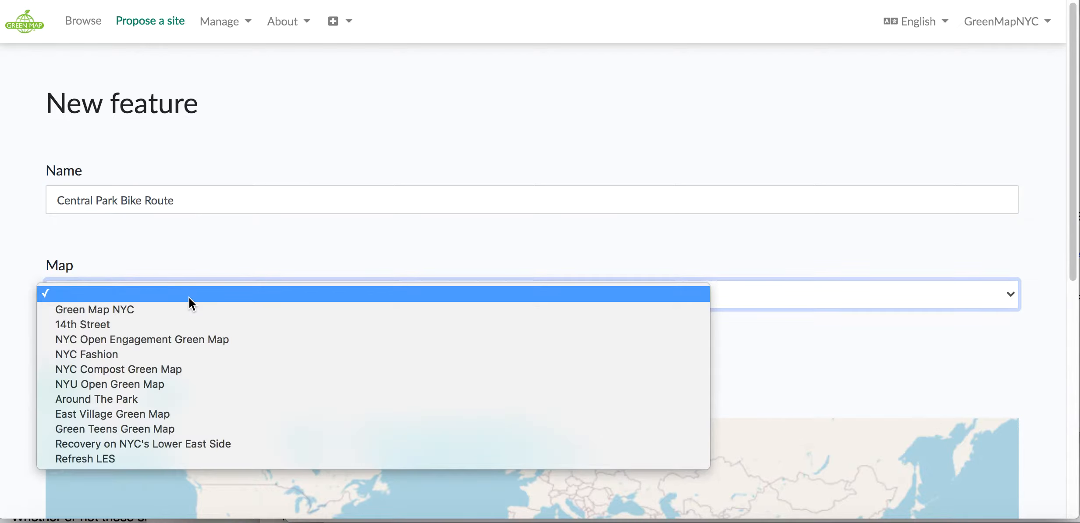
click(172, 460)
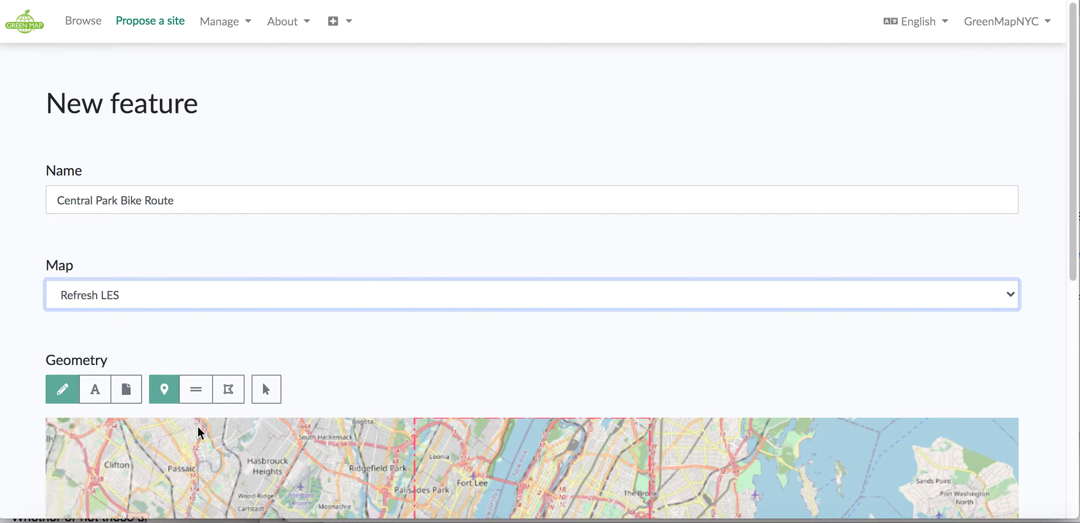
Examine the geometry options and the map preview of the new feature
scroll(441, 354, down, 3)
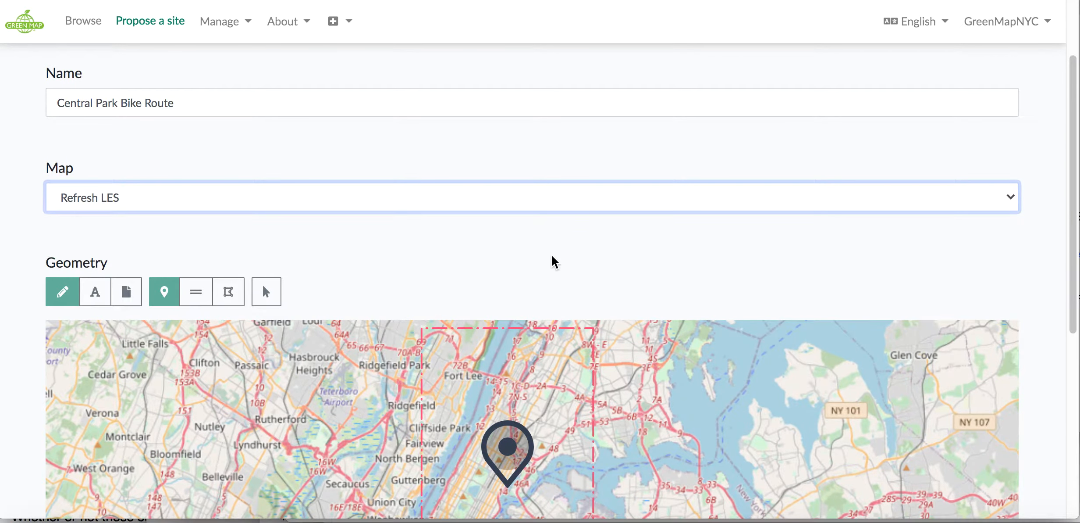
scroll(553, 263, down, 1)
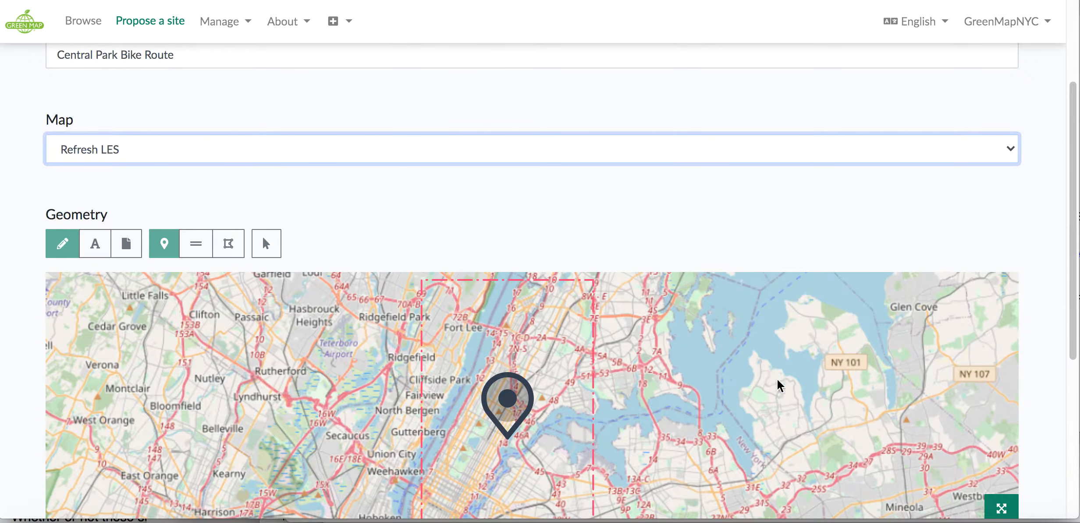
drag(1071, 357, 1071, 414)
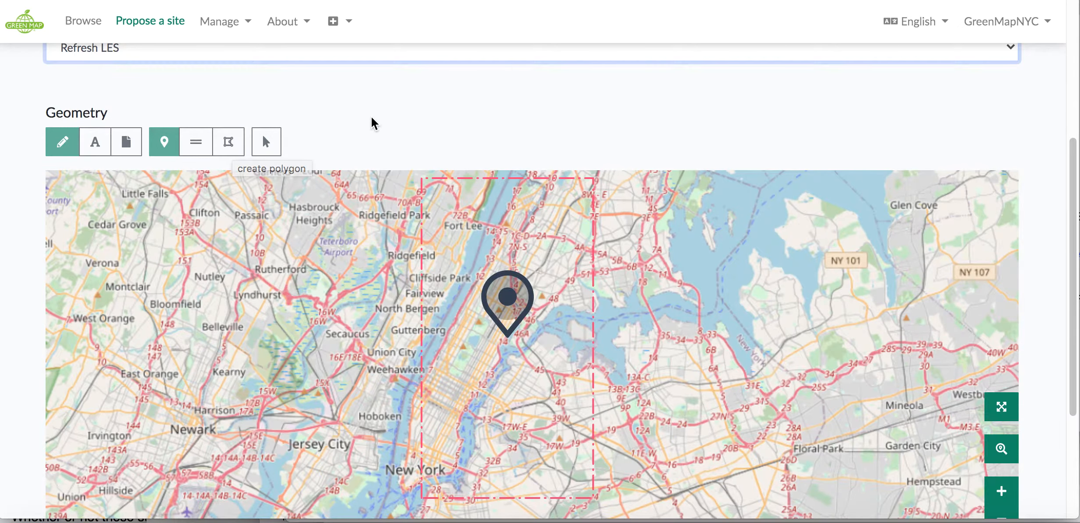
scroll(372, 116, down, 5)
scroll(370, 111, up, 3)
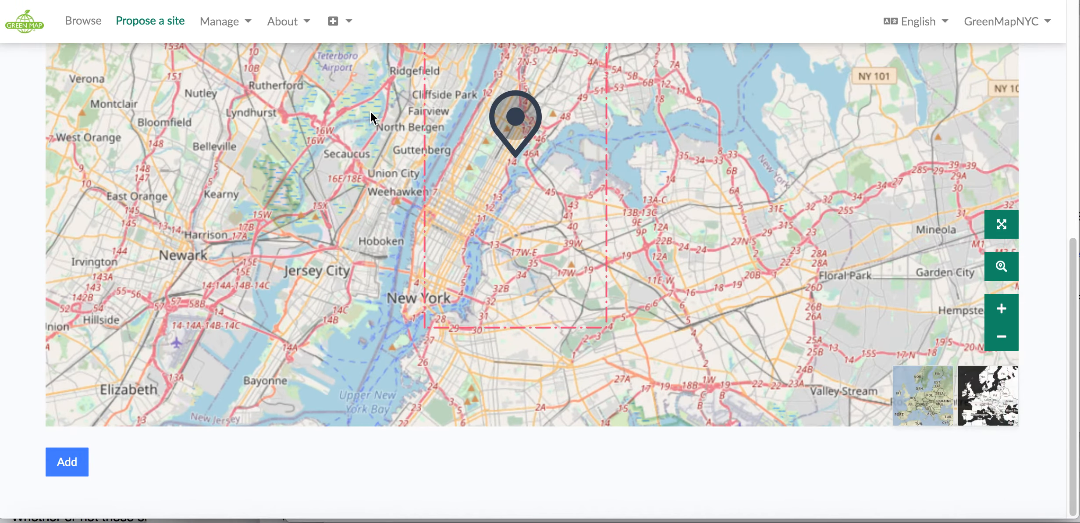
scroll(13, 199, up, 2)
scroll(13, 199, up, 5)
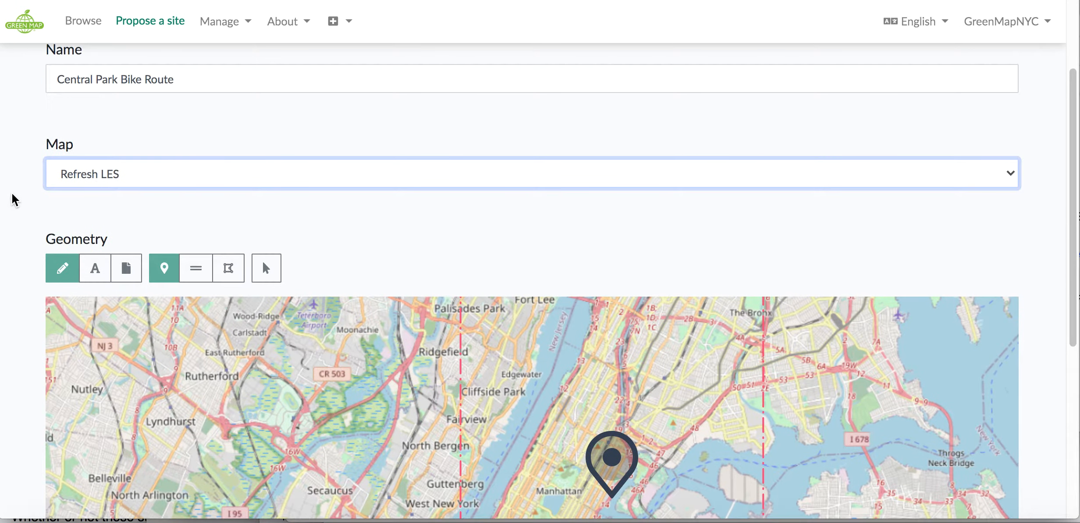
Load the geometry from the file centralparkride.gpx in the Downloads folder and add the feature
click(123, 266)
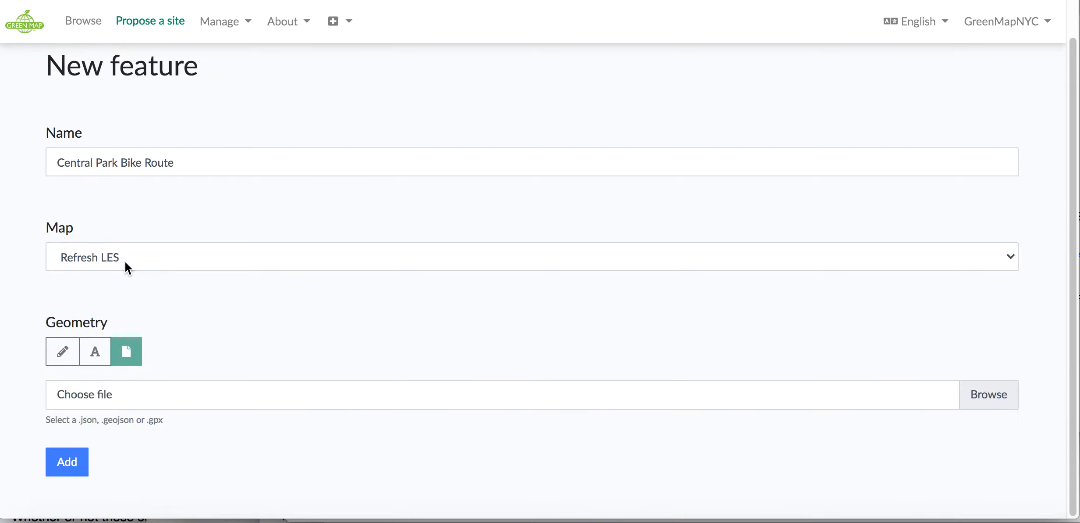
click(987, 399)
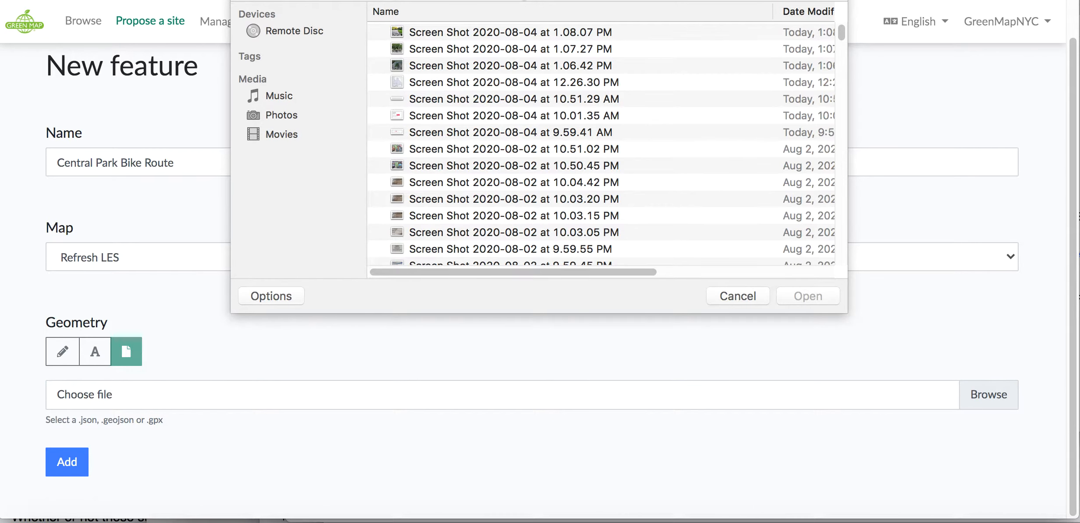
click(522, 0)
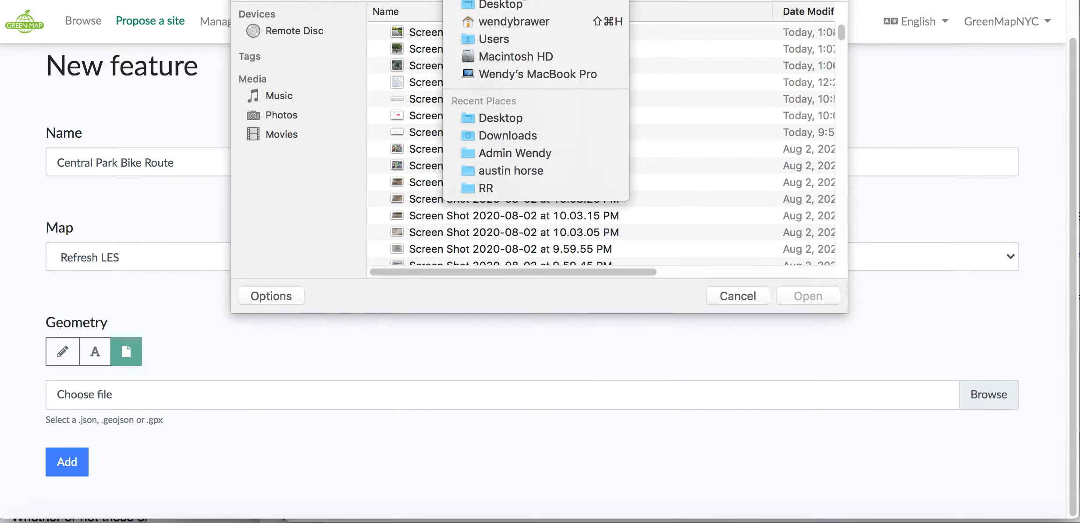
click(509, 131)
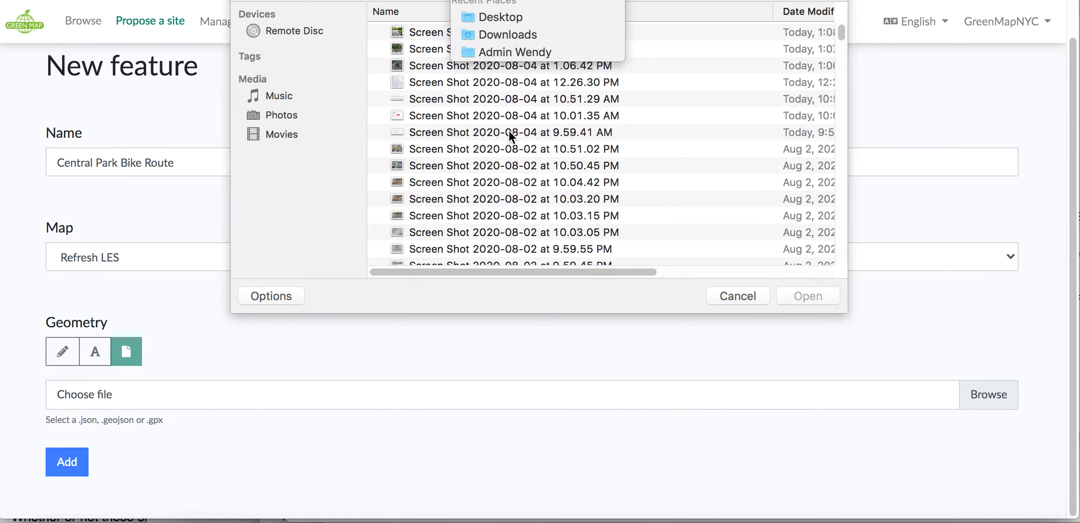
click(463, 47)
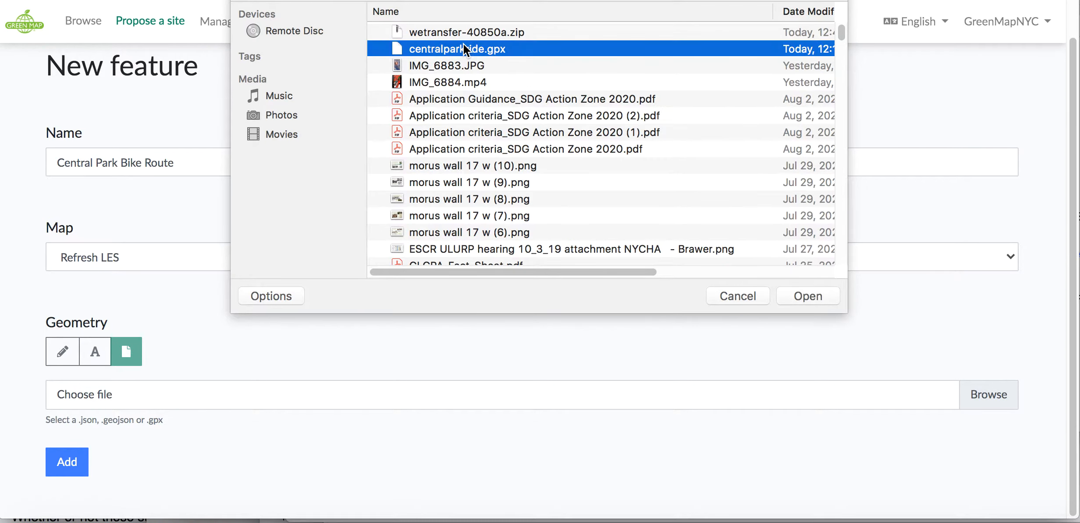
click(806, 297)
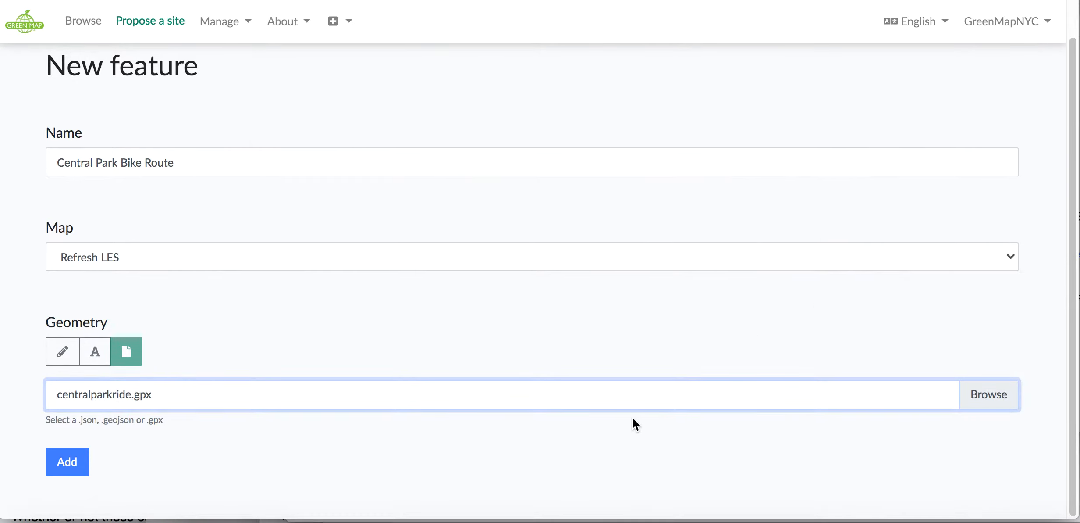
click(70, 465)
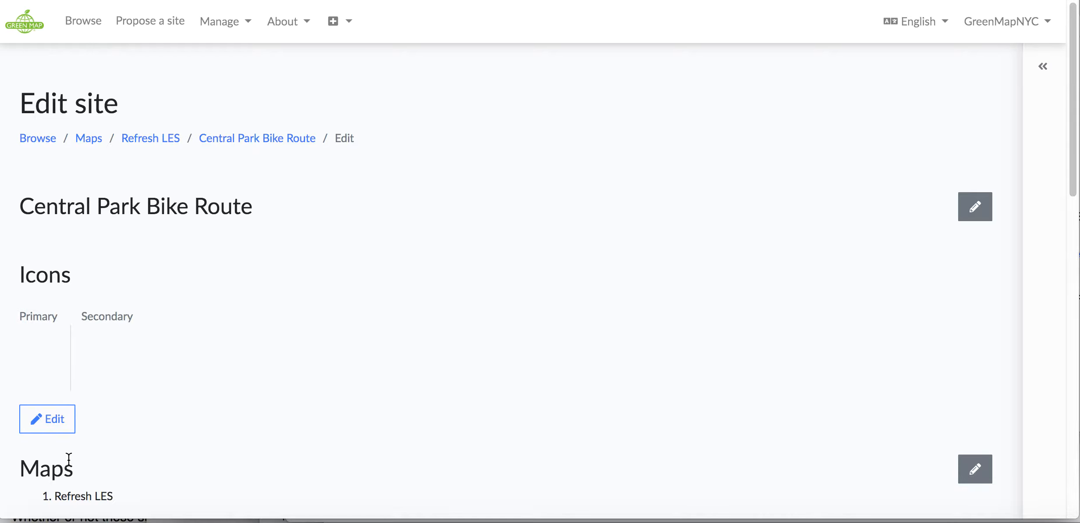
Select the Bicycle Path (left) icon from Sustainable Living > Mobility as the site's primary icon
click(59, 420)
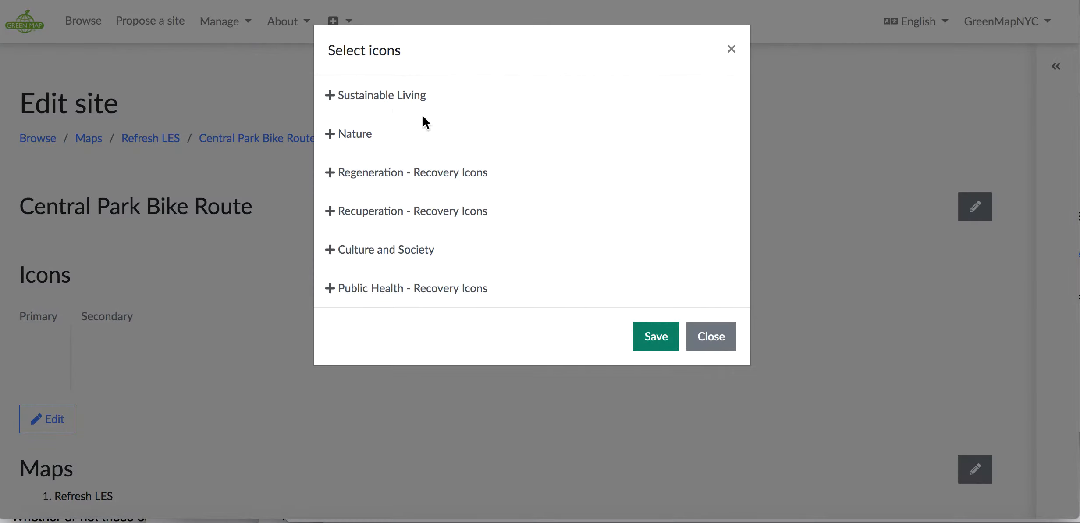
click(379, 99)
click(349, 216)
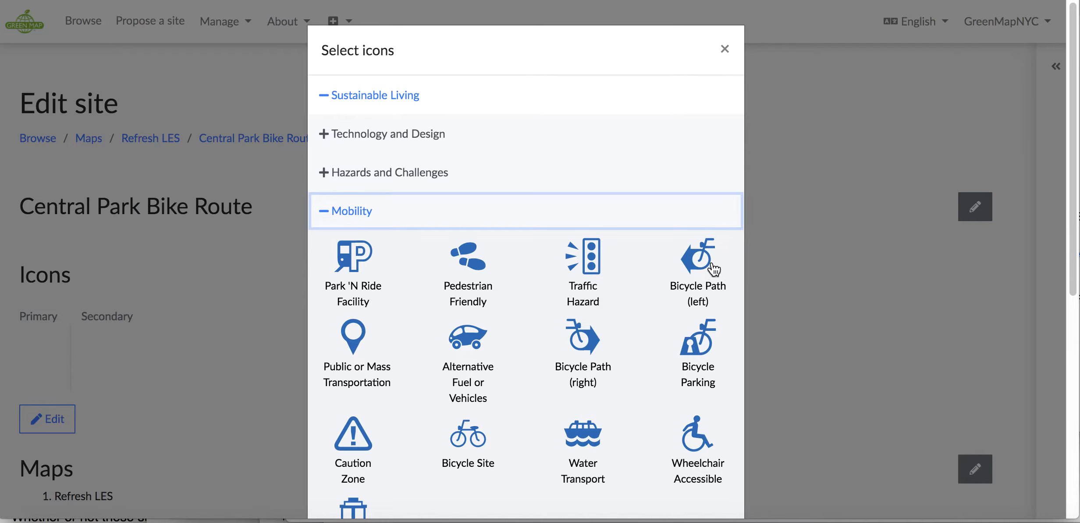
click(699, 270)
Select the Shaded Boulevard icon from Nature > Land and Water as the secondary icon and save the icon selection
scroll(552, 349, down, 9)
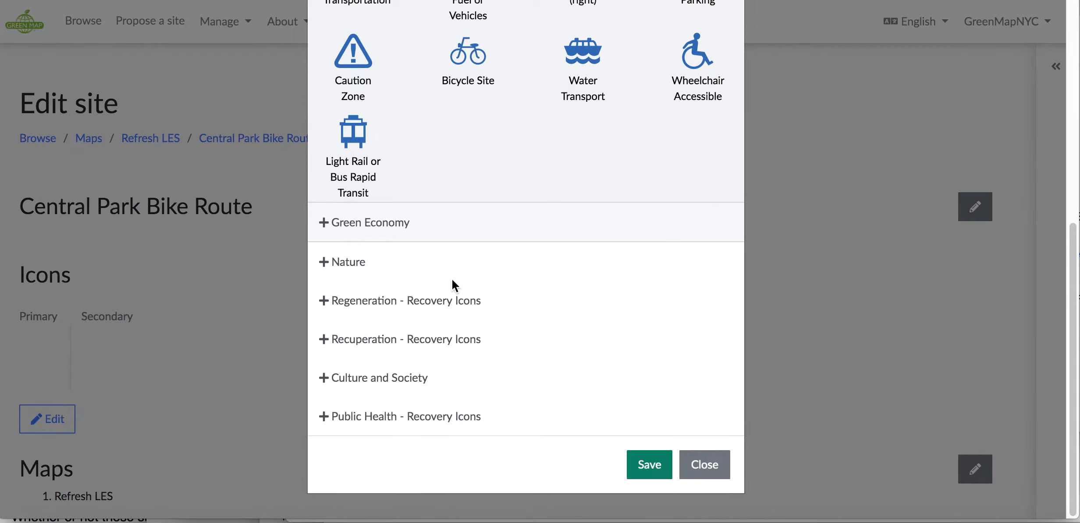
click(347, 263)
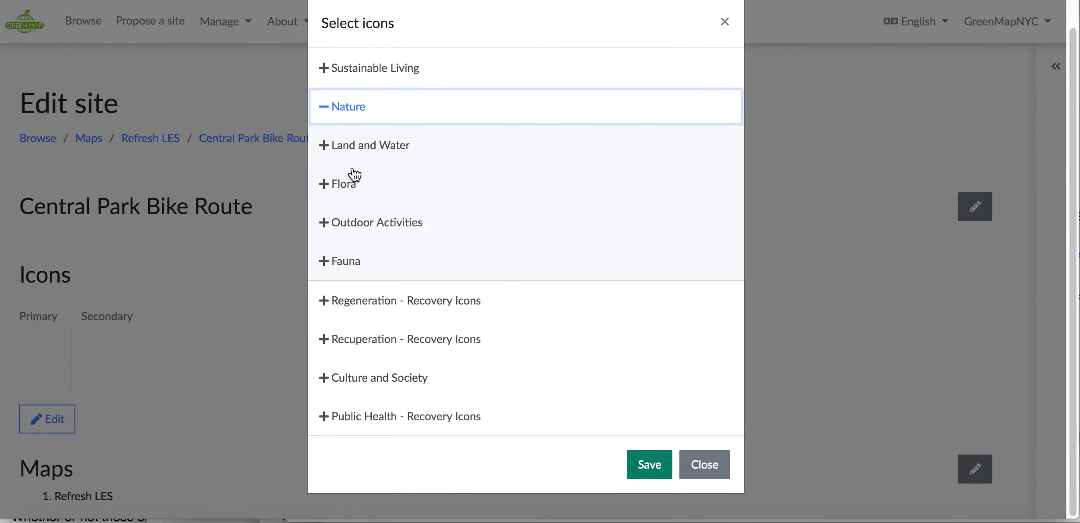
click(359, 153)
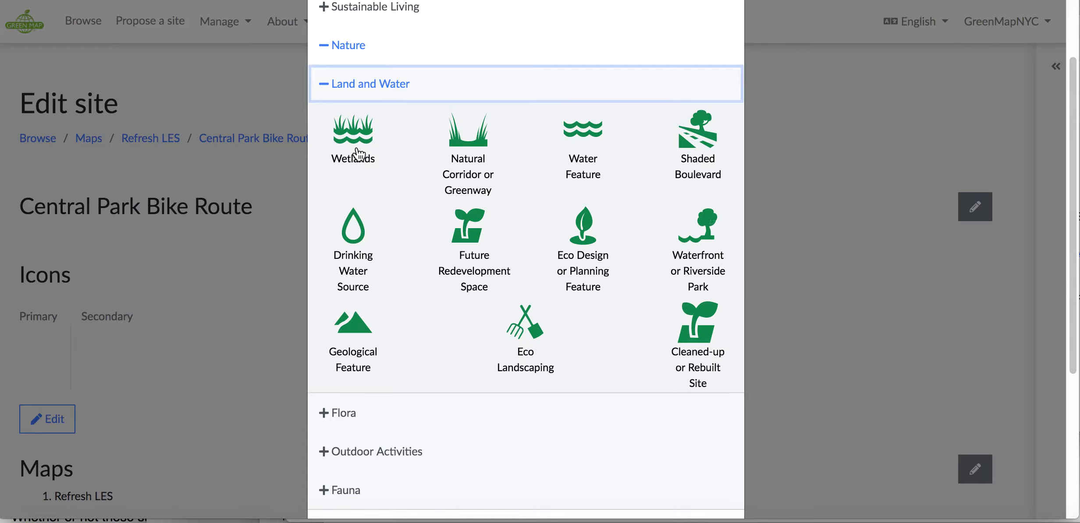
click(709, 174)
scroll(504, 395, down, 3)
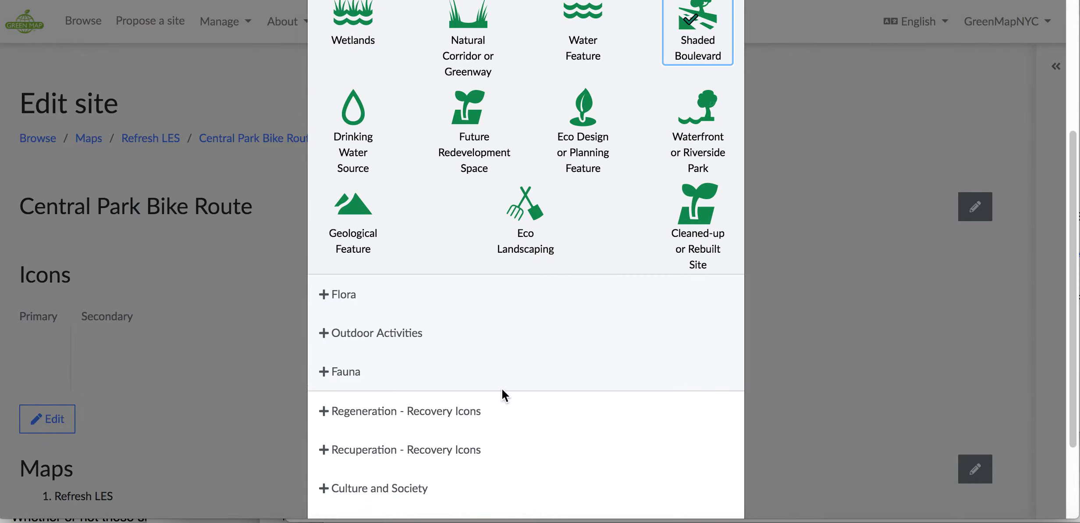
scroll(502, 392, down, 3)
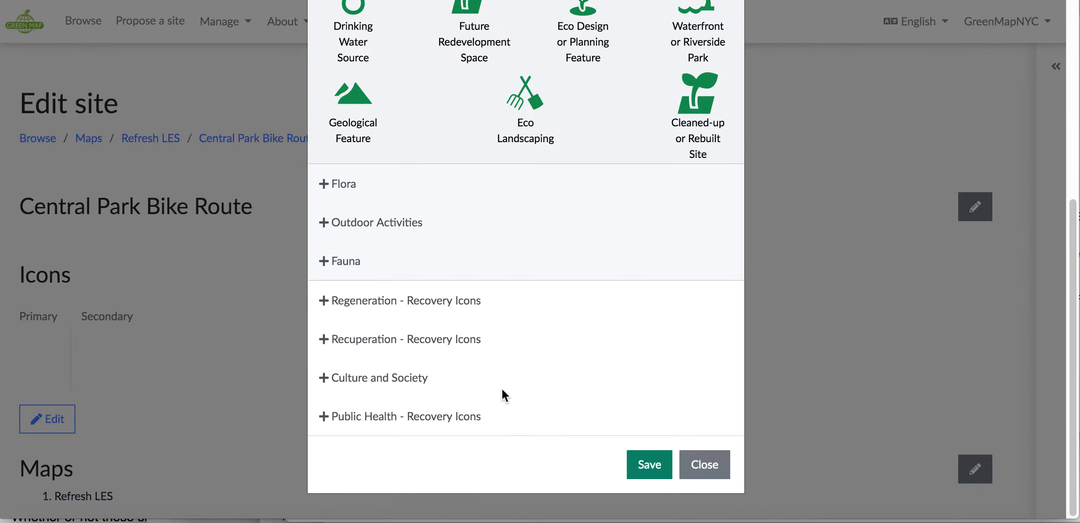
click(651, 476)
Review the site's chosen icons and the bike route on the geometry map, down to the Photos section
scroll(642, 462, down, 3)
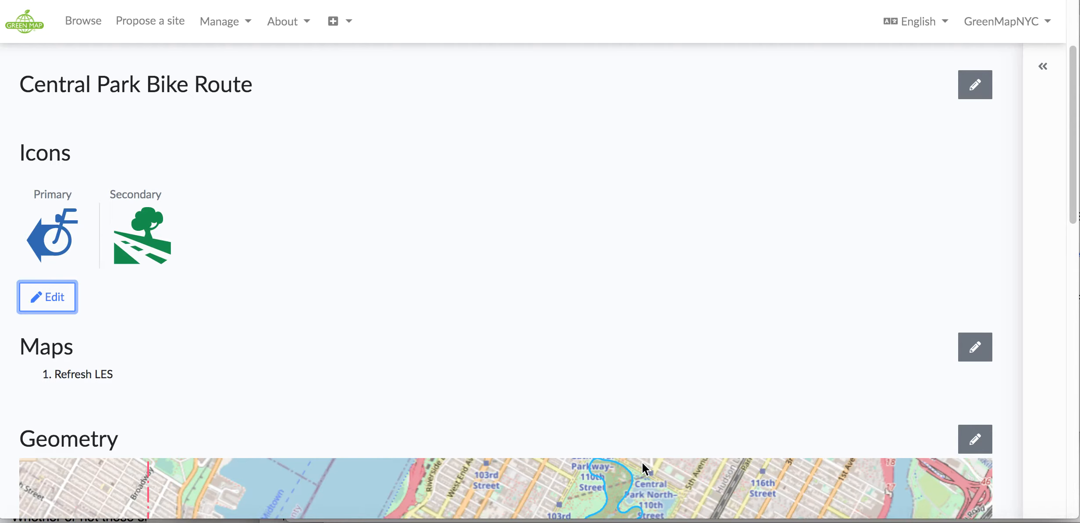
scroll(643, 467, down, 2)
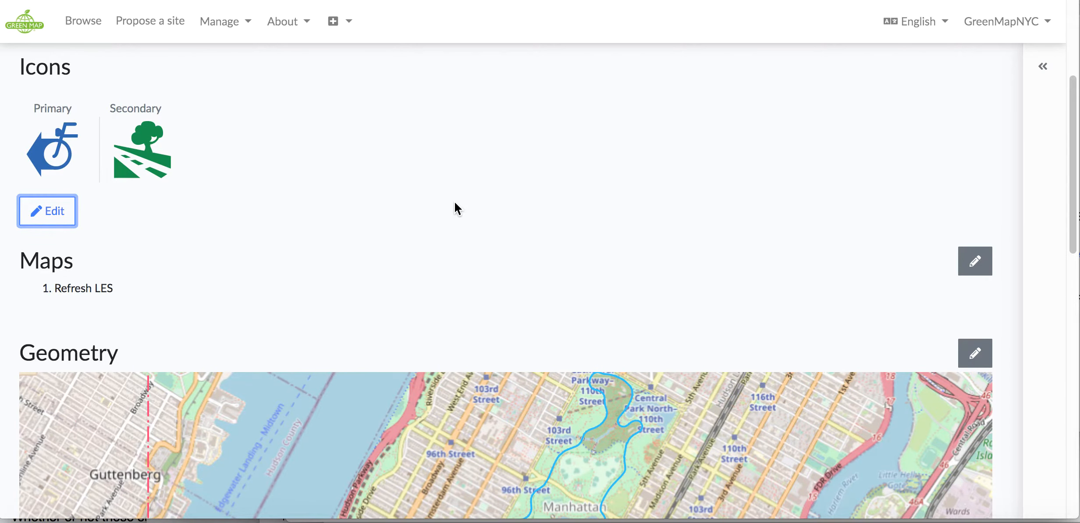
scroll(455, 202, down, 3)
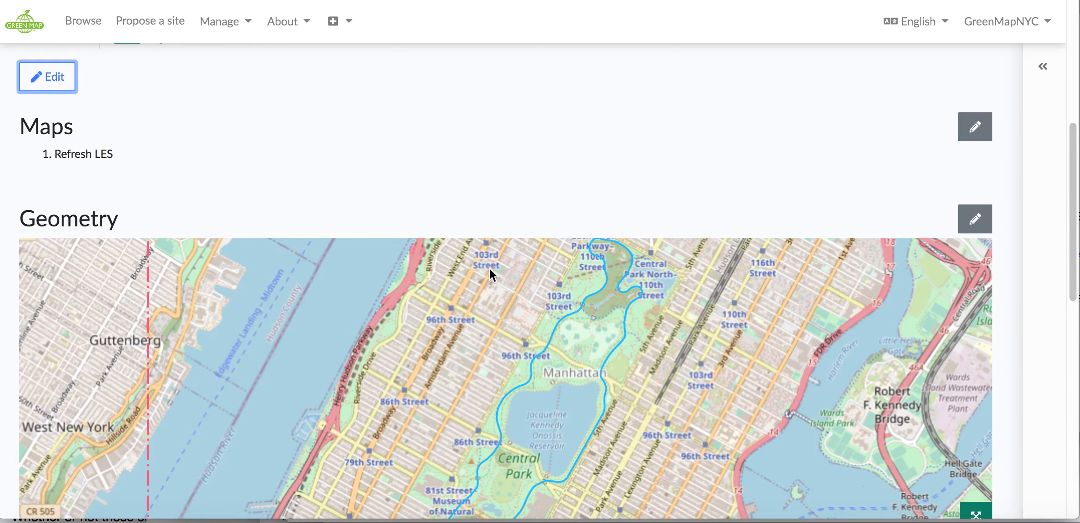
scroll(571, 373, down, 3)
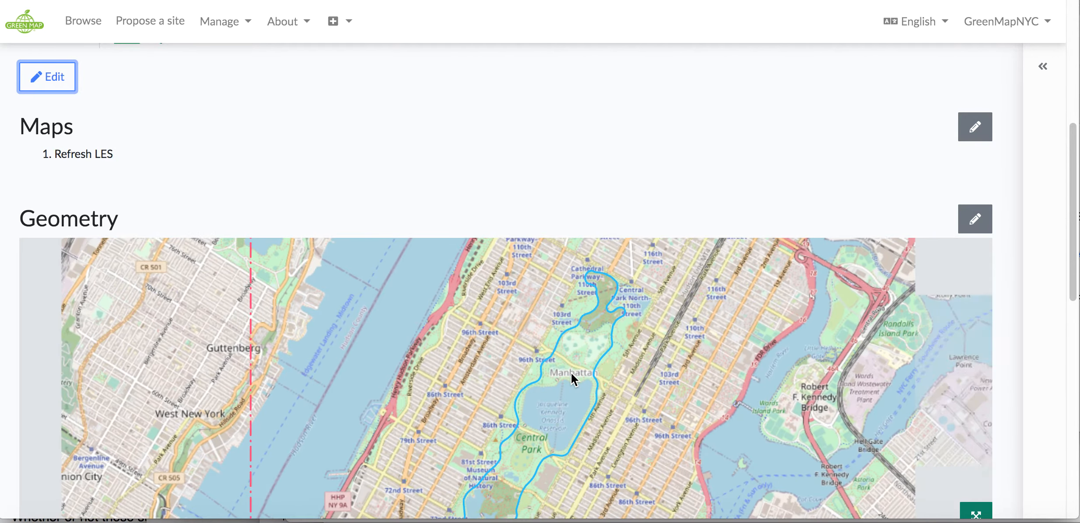
scroll(572, 373, up, 2)
drag(1072, 297, 1076, 368)
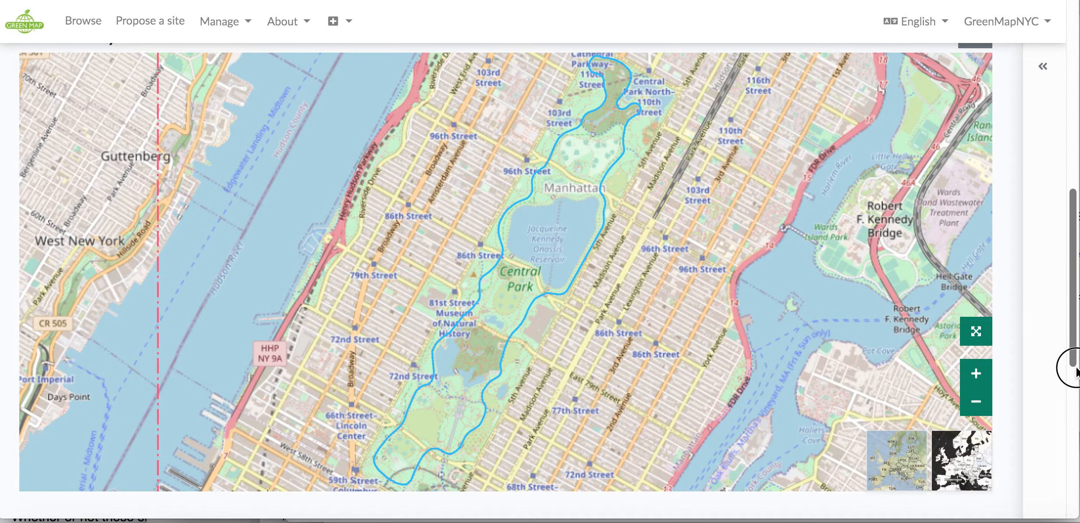
drag(1075, 369, 1073, 448)
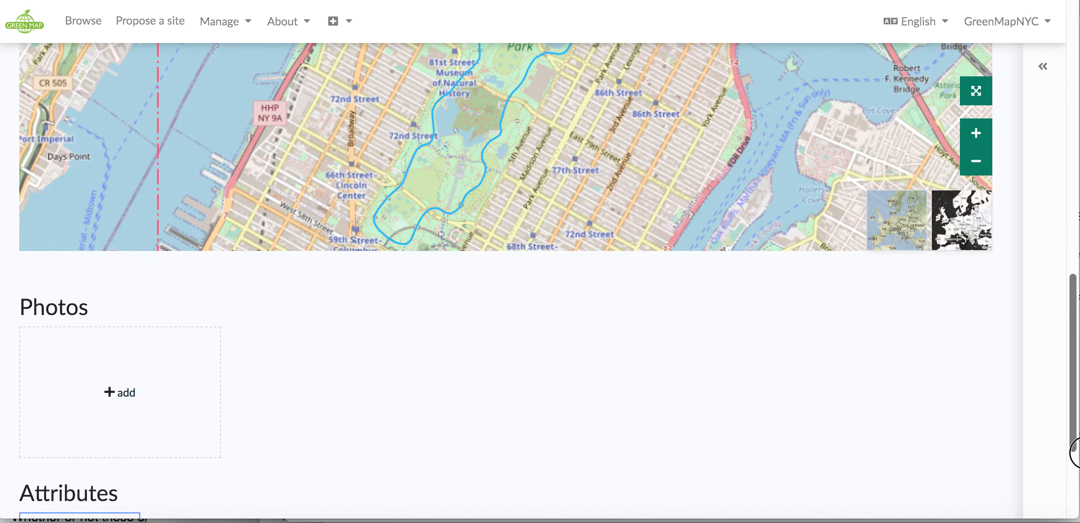
Add the photo Screen Shot 2020-08-04 at 1.08.07 PM from the screenshots folder to the site's Photos section
click(112, 396)
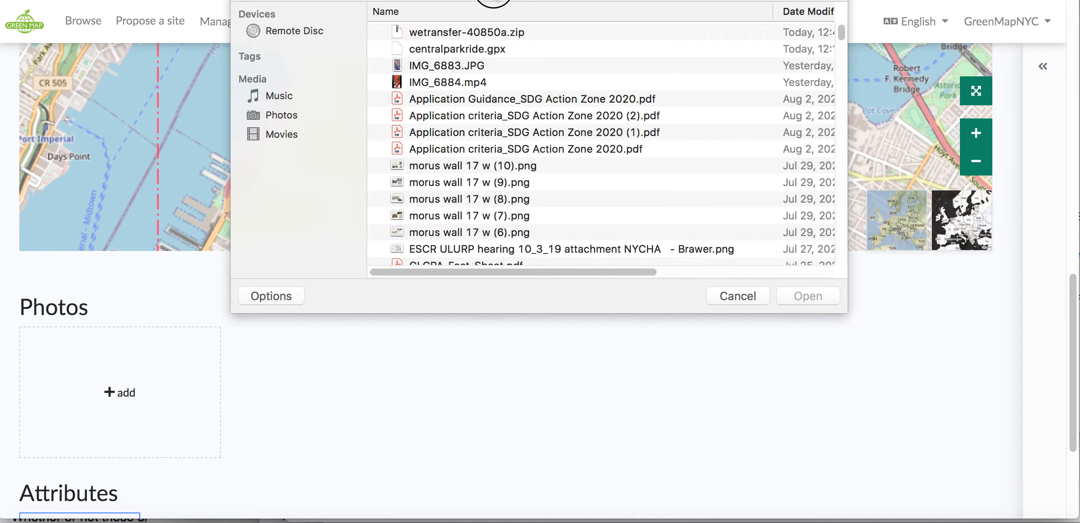
click(492, 5)
click(498, 118)
click(378, 32)
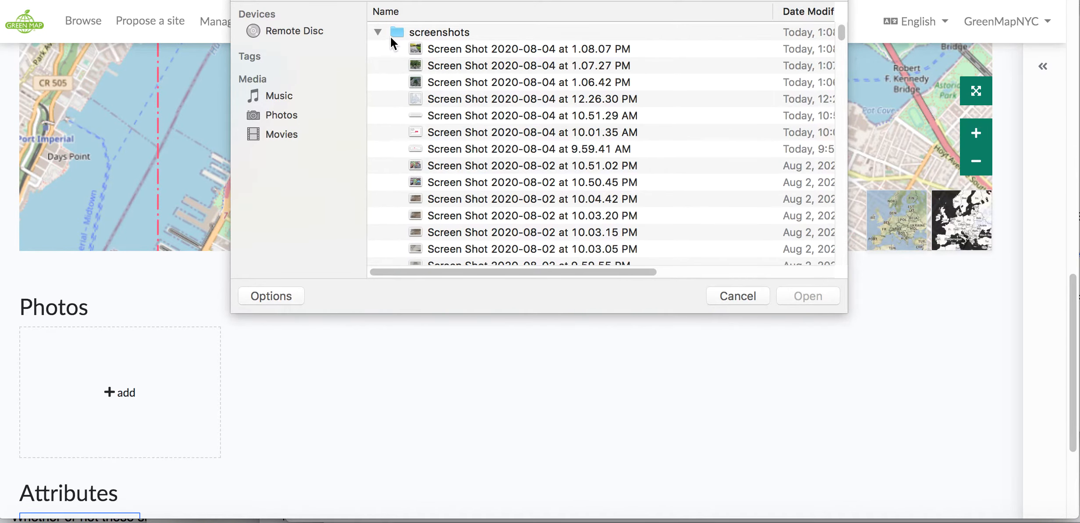
click(440, 48)
click(788, 295)
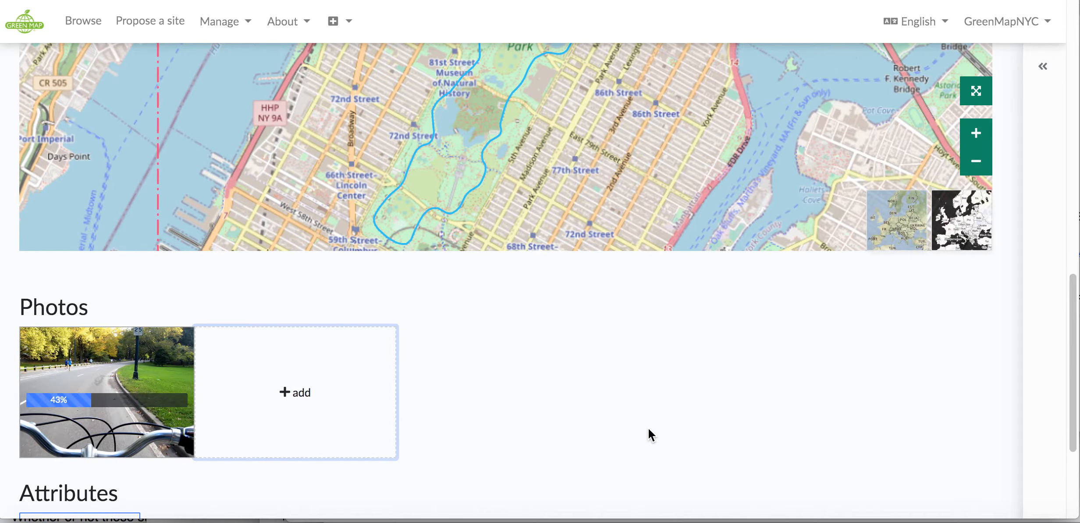
scroll(648, 428, down, 5)
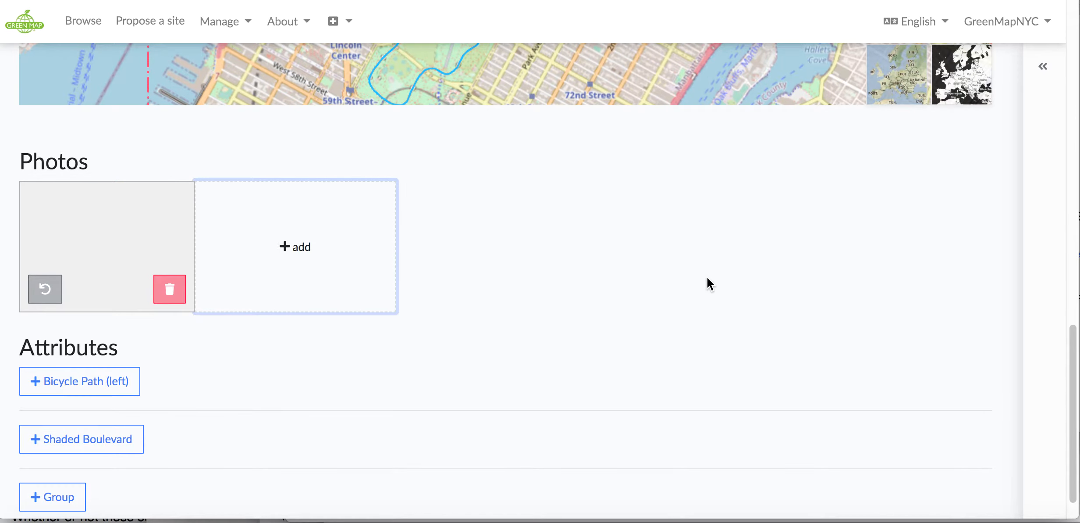
Make the Central Park Bike Route site public
scroll(708, 276, up, 10)
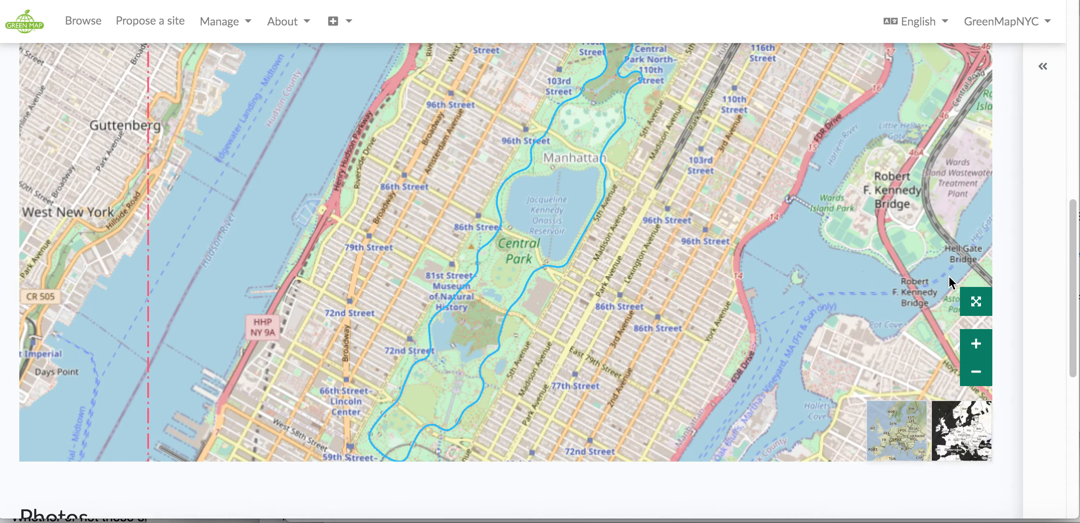
click(1042, 68)
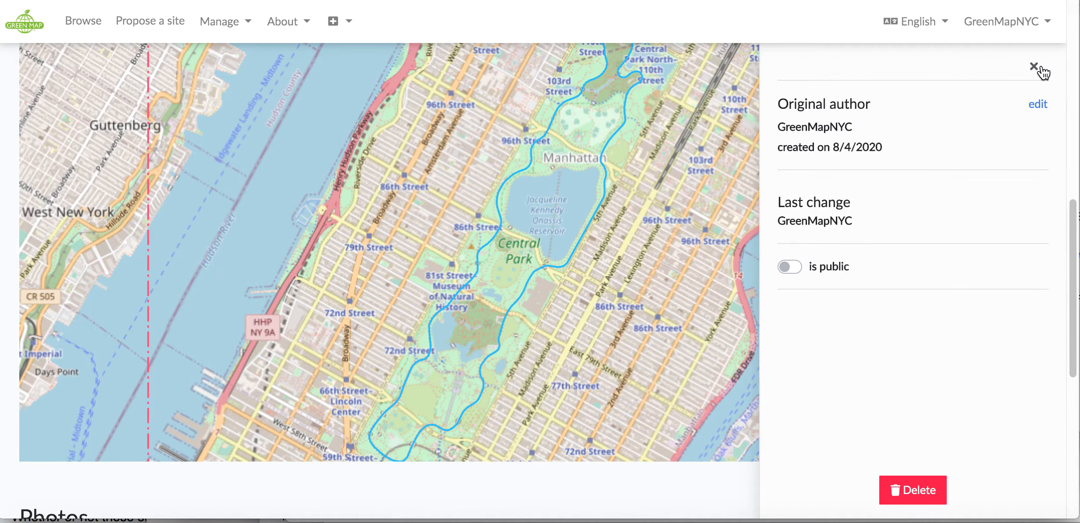
click(795, 268)
click(1034, 67)
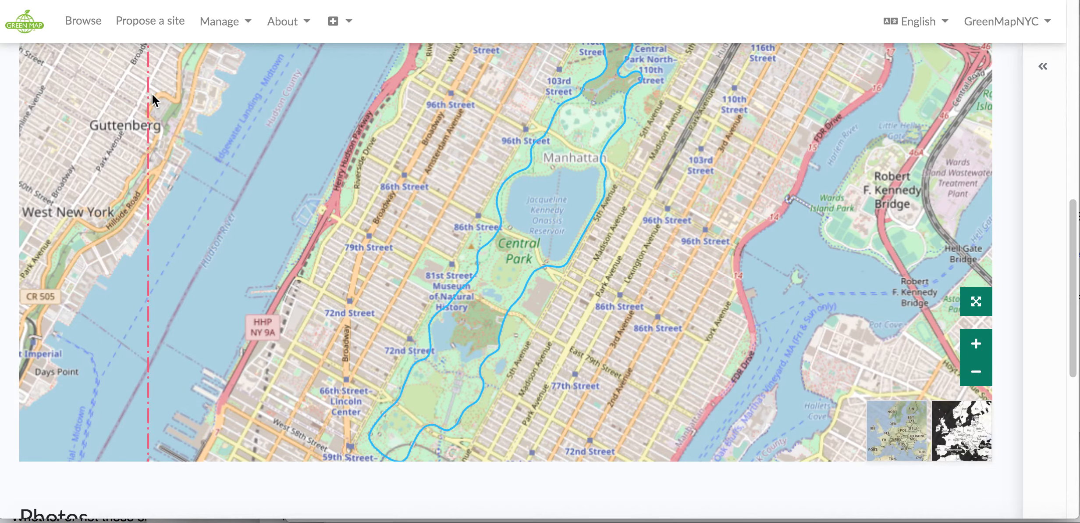
Browse the full list of maps and open the Refresh LES map
scroll(205, 100, up, 3)
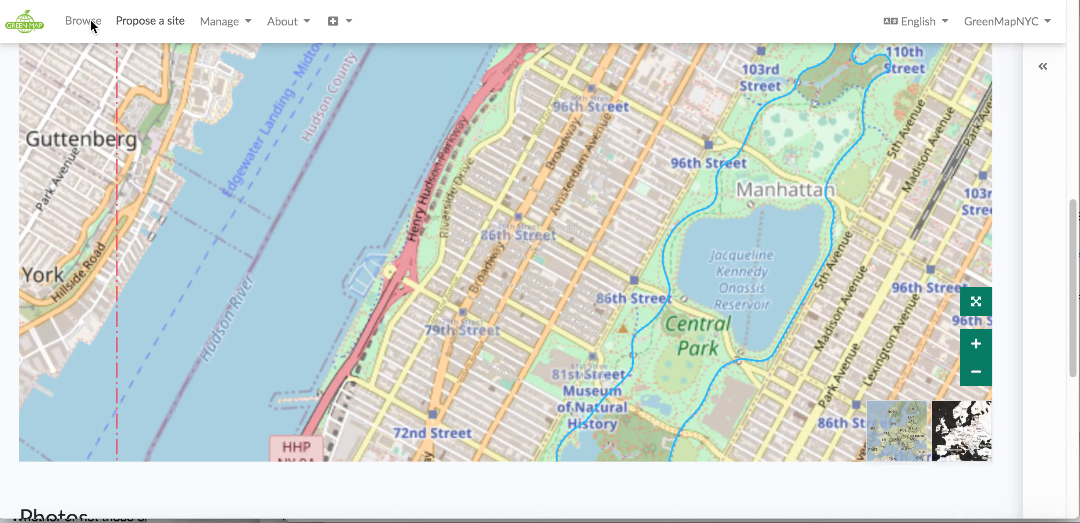
click(92, 28)
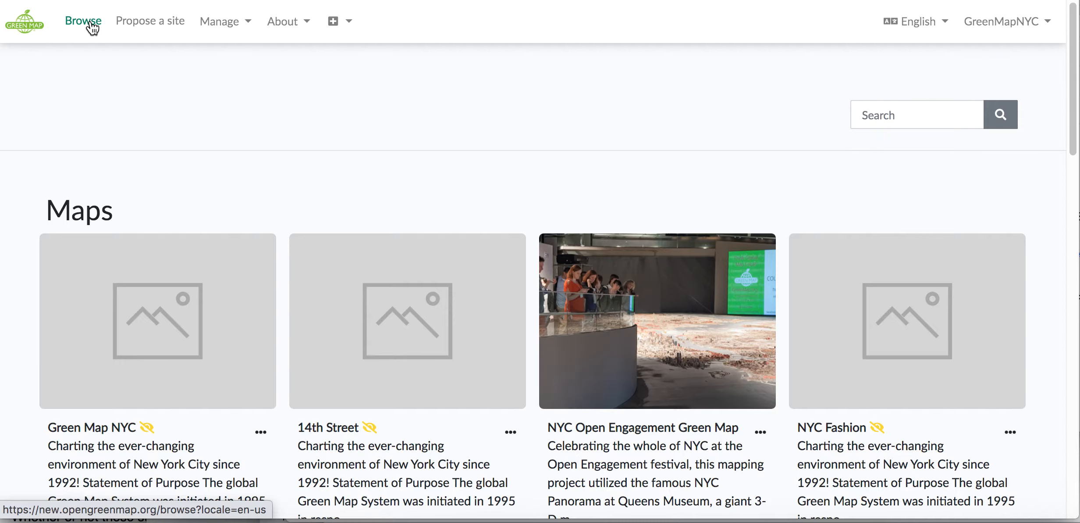
scroll(153, 137, down, 4)
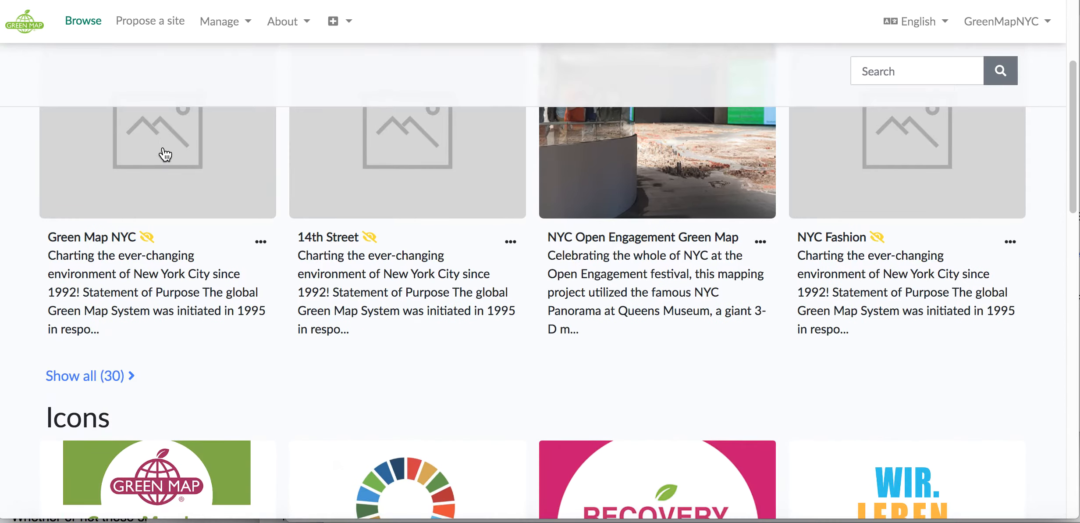
click(88, 378)
scroll(435, 265, down, 3)
scroll(436, 271, down, 12)
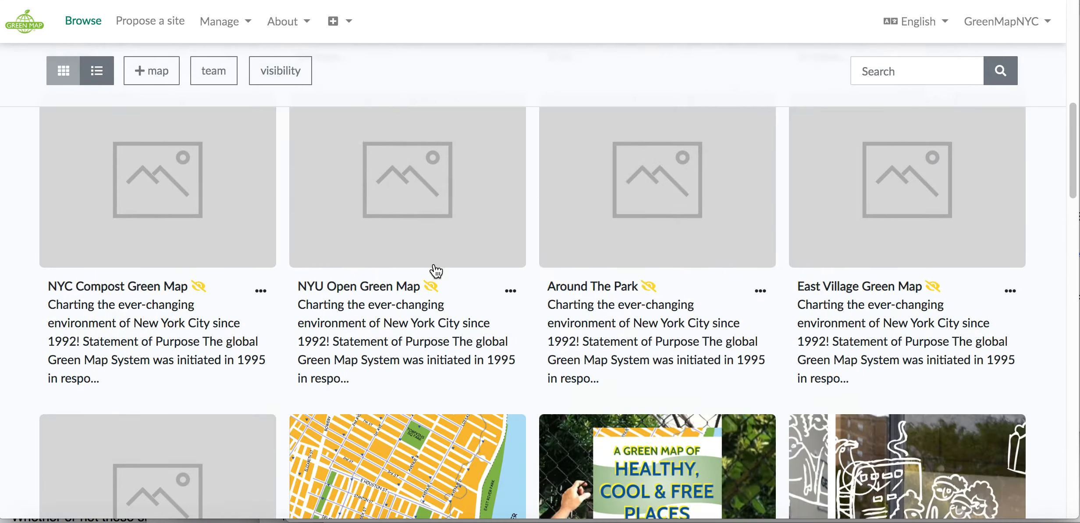
click(597, 381)
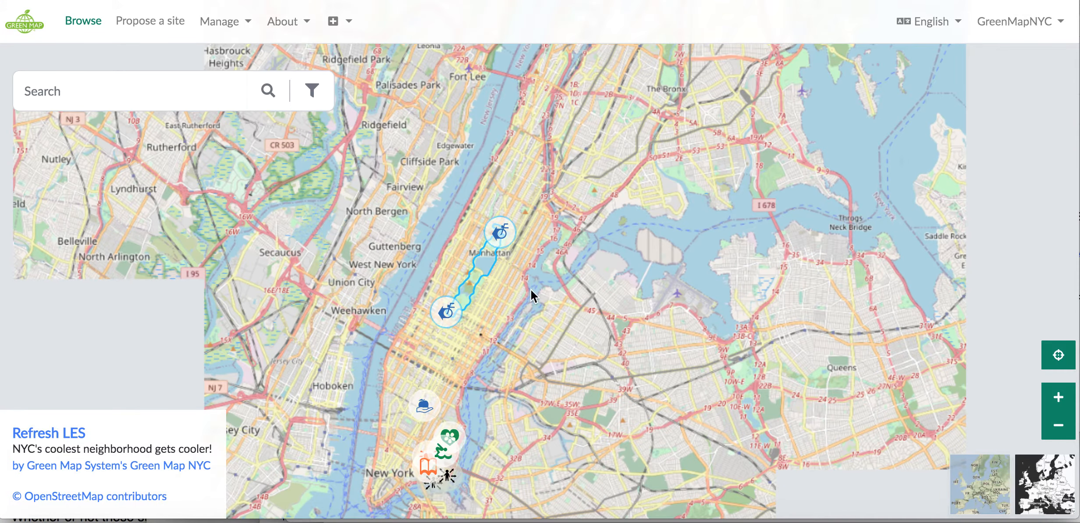
Select the Central Park Bike Route on the map and open its site for editing
click(502, 236)
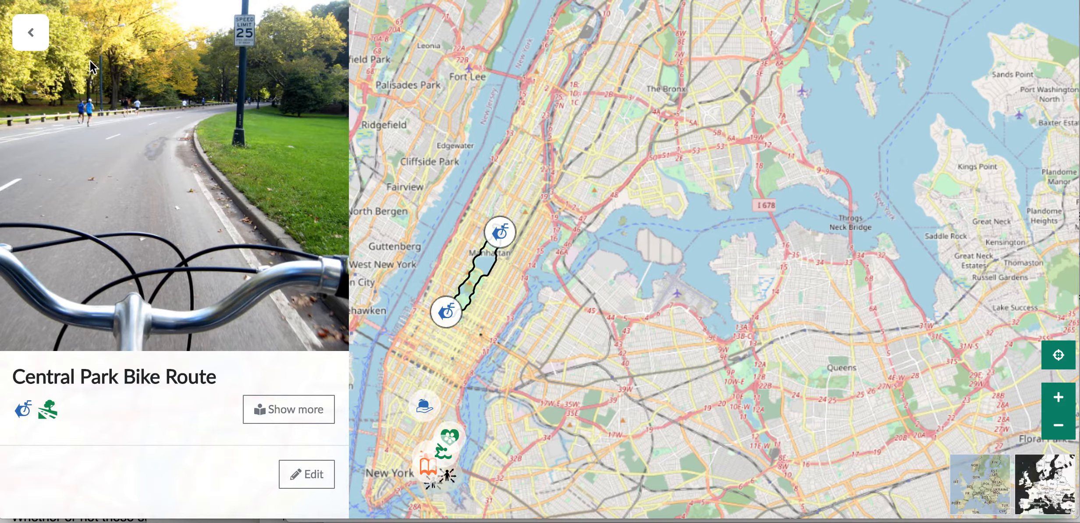
click(292, 410)
click(306, 472)
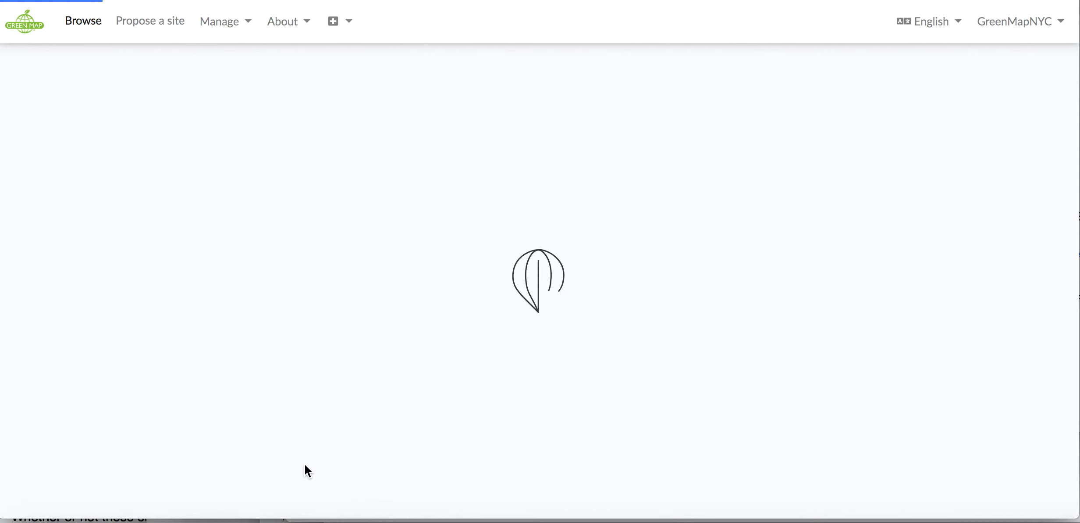
Edit the site's geometry, pulling the route outward past 5th Avenue just south of Central Park North–110th Street, and save it
scroll(305, 464, down, 10)
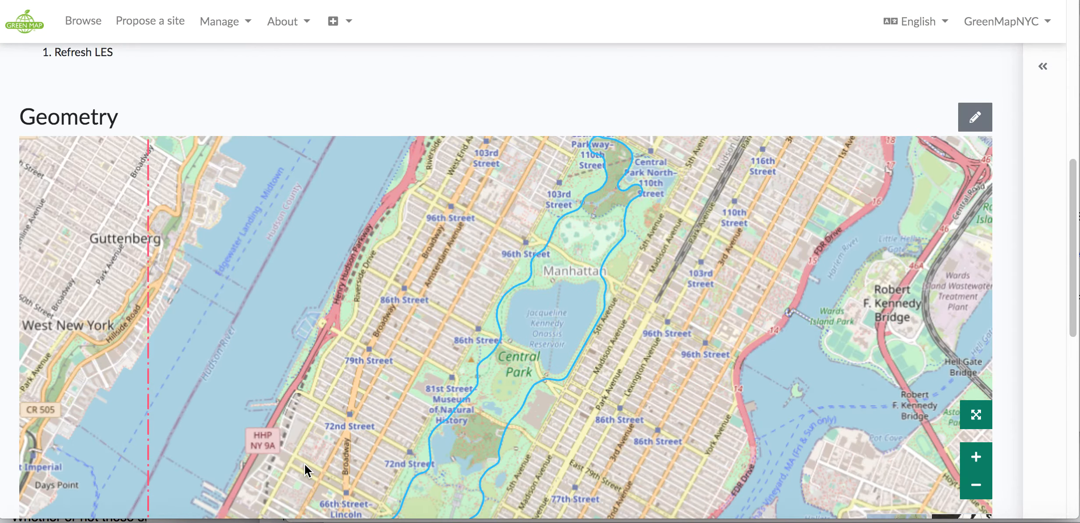
scroll(305, 464, down, 2)
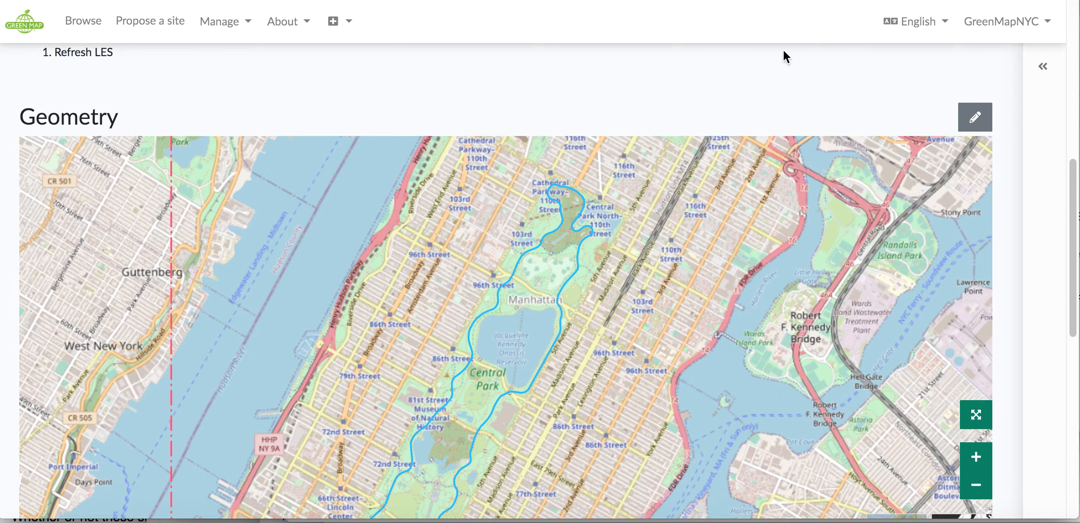
click(973, 119)
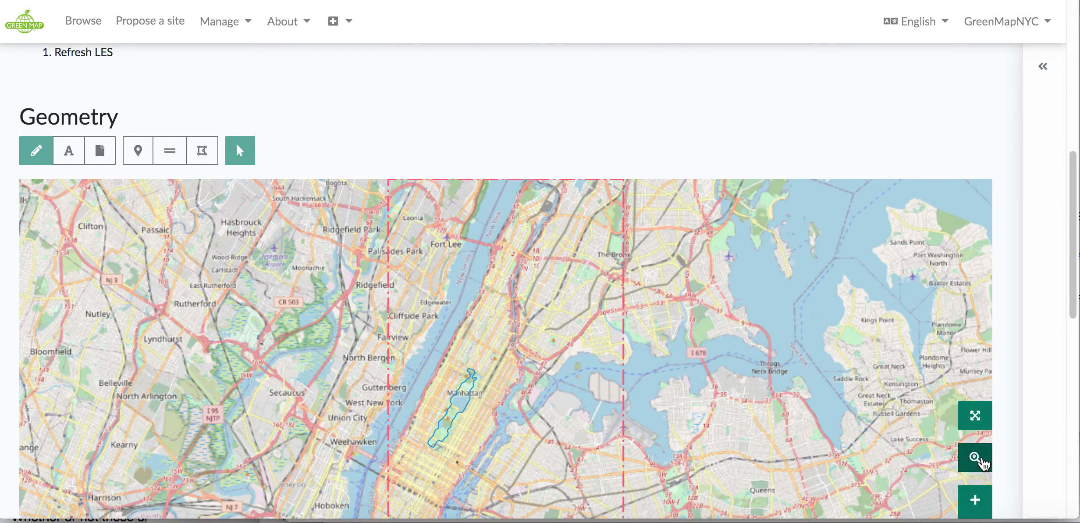
click(981, 459)
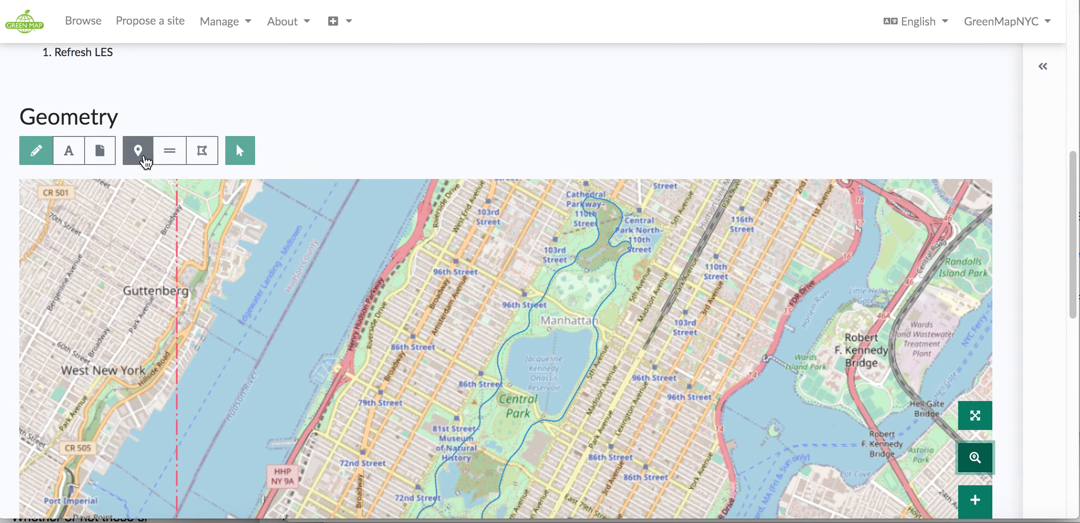
click(242, 154)
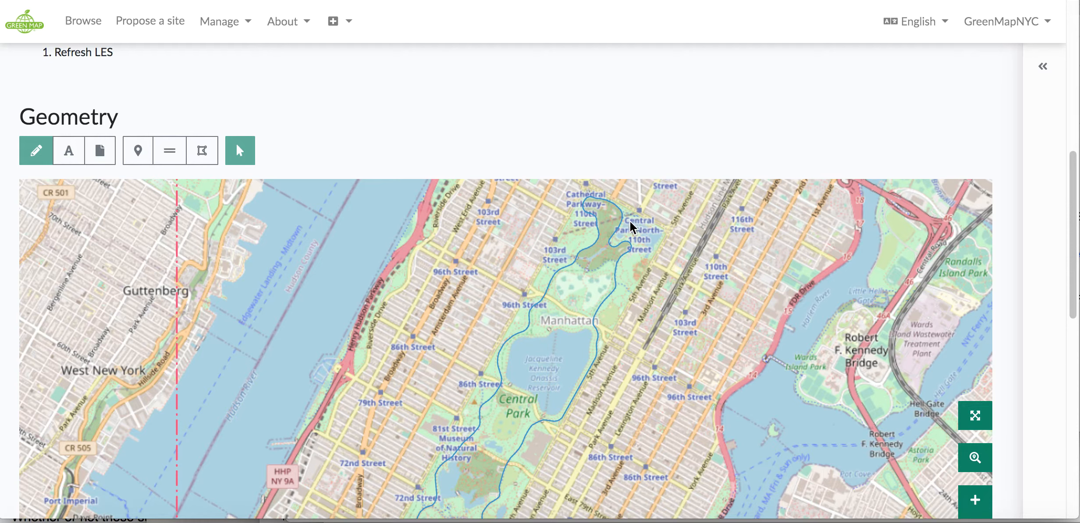
drag(614, 250, 626, 241)
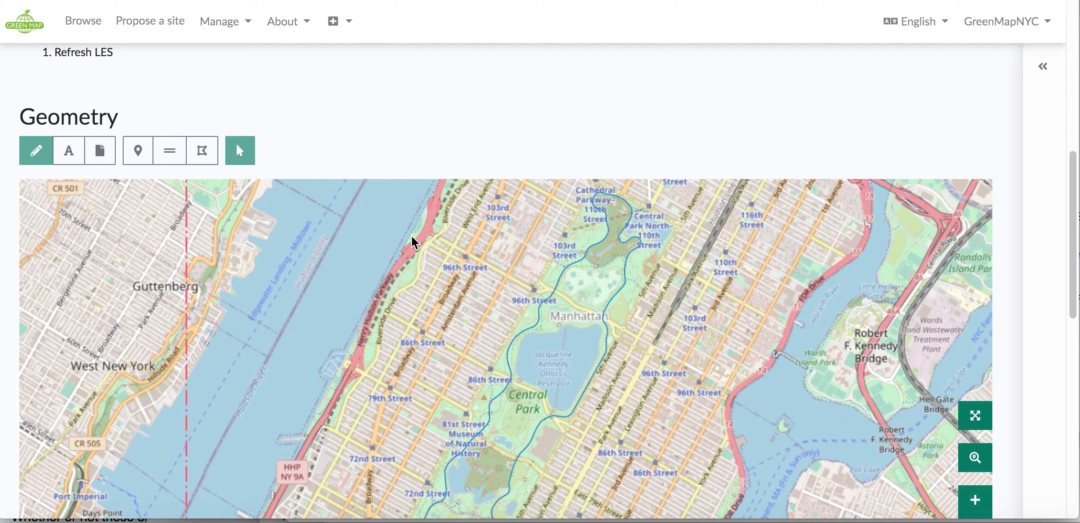
click(33, 154)
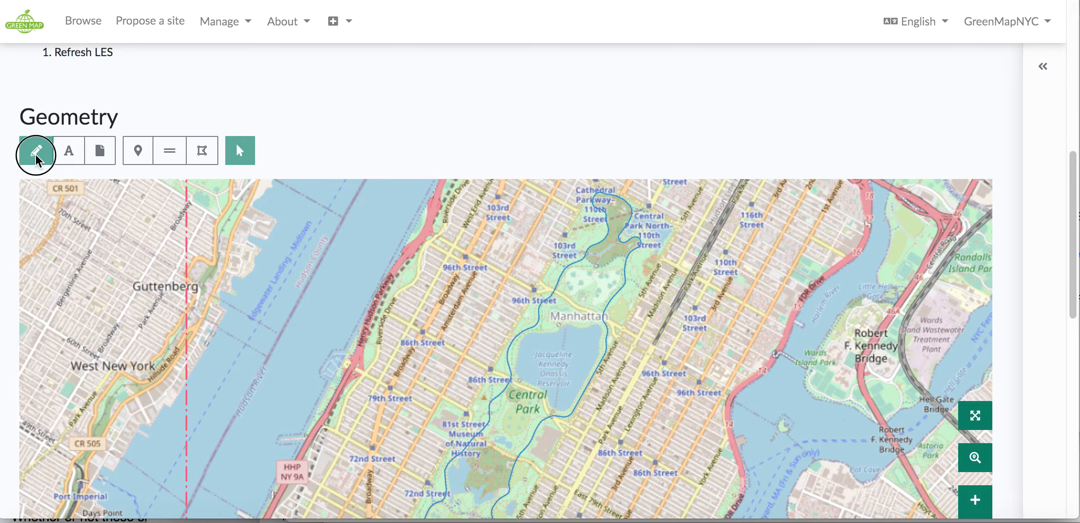
click(628, 259)
mouse_move(628, 256)
mouse_down()
mouse_move(644, 265)
mouse_move(639, 247)
mouse_move(662, 250)
mouse_move(642, 256)
mouse_move(657, 266)
mouse_move(634, 254)
mouse_move(649, 271)
mouse_move(634, 253)
mouse_move(644, 267)
mouse_up()
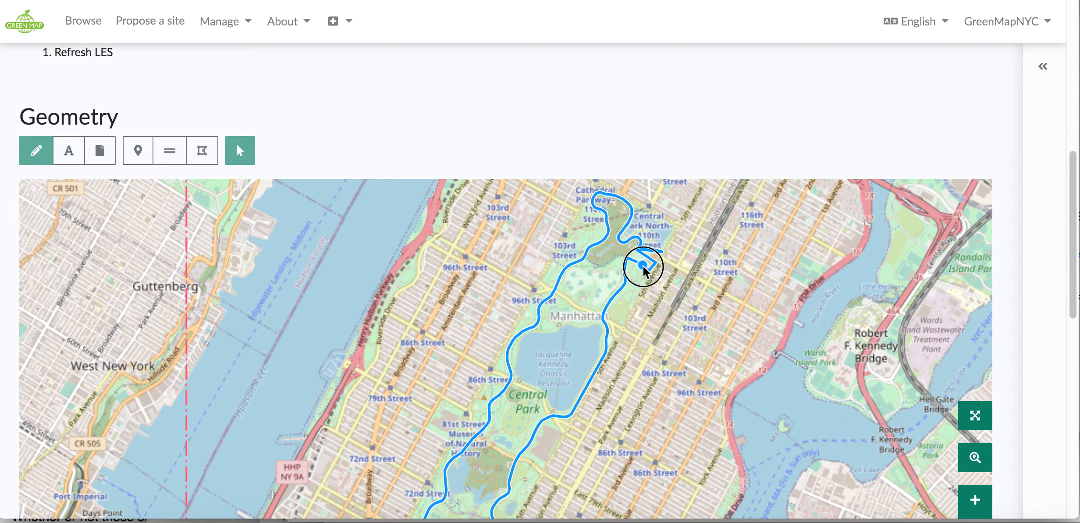
drag(637, 254, 663, 262)
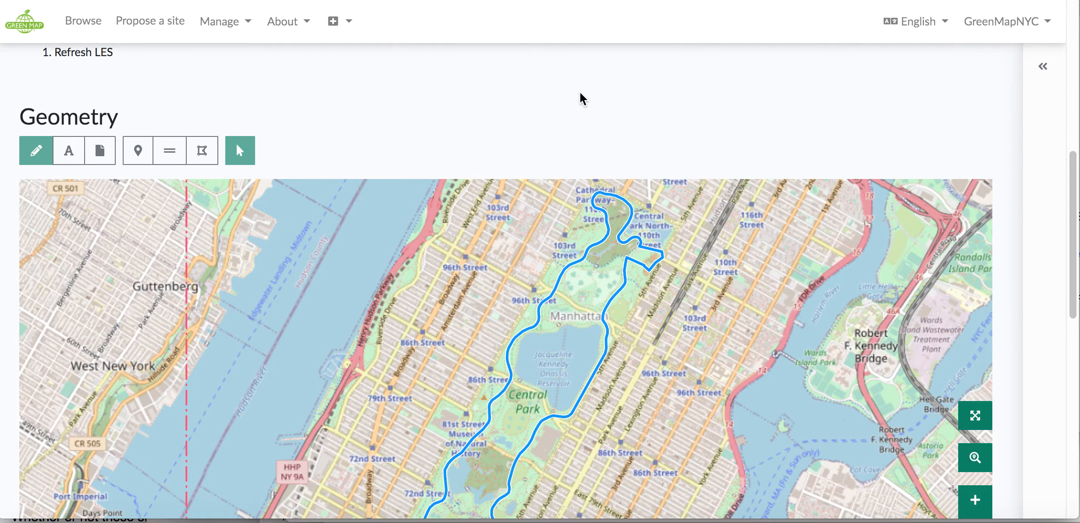
scroll(579, 92, down, 3)
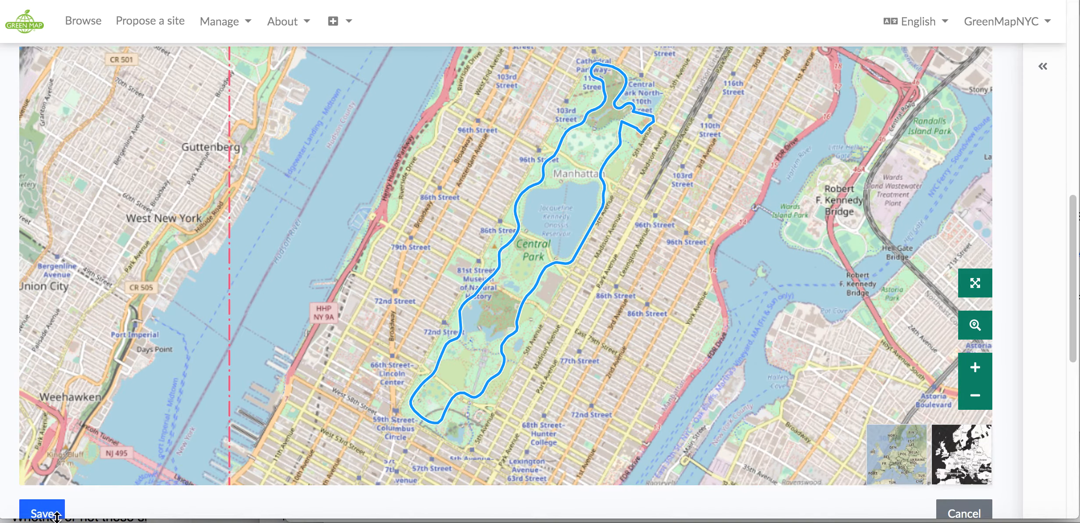
click(55, 514)
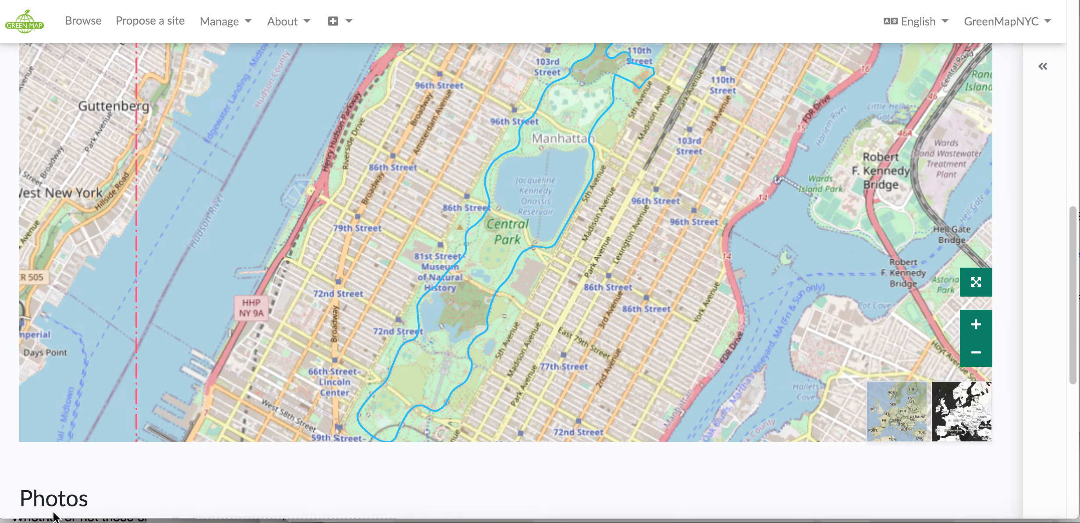
Open the platform's Updates page and read through it, including the Map Making Tutorial section
scroll(53, 515, up, 1)
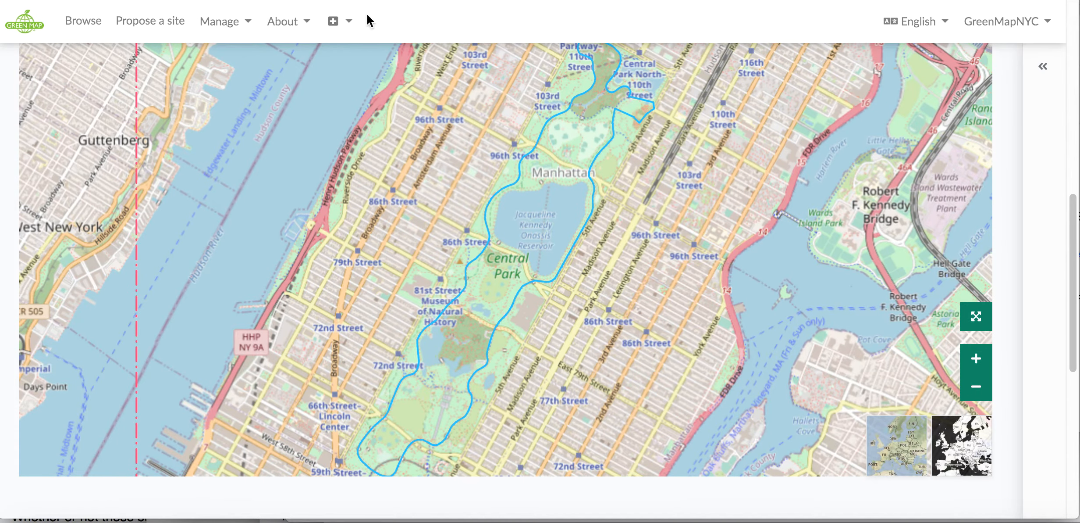
scroll(367, 14, up, 1)
click(347, 22)
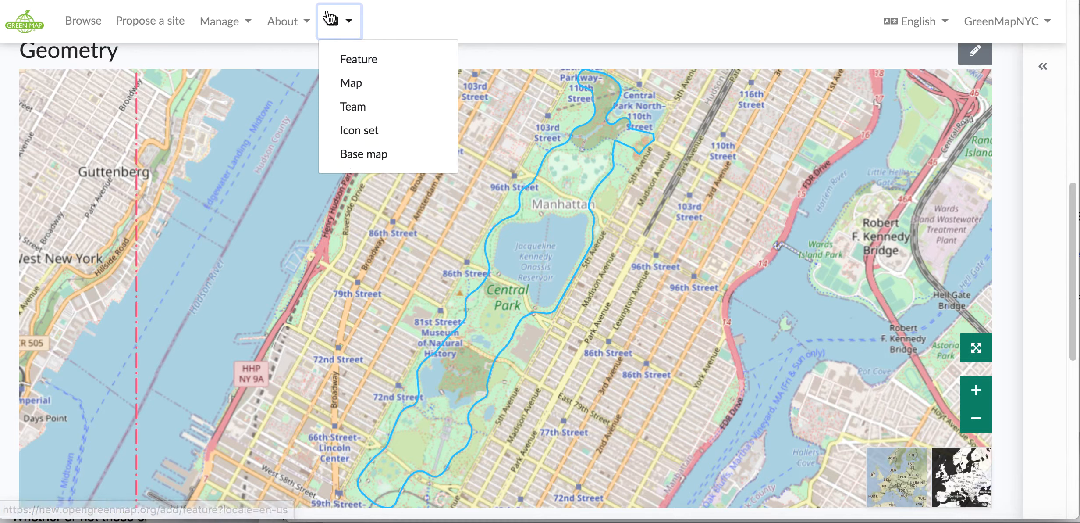
click(307, 23)
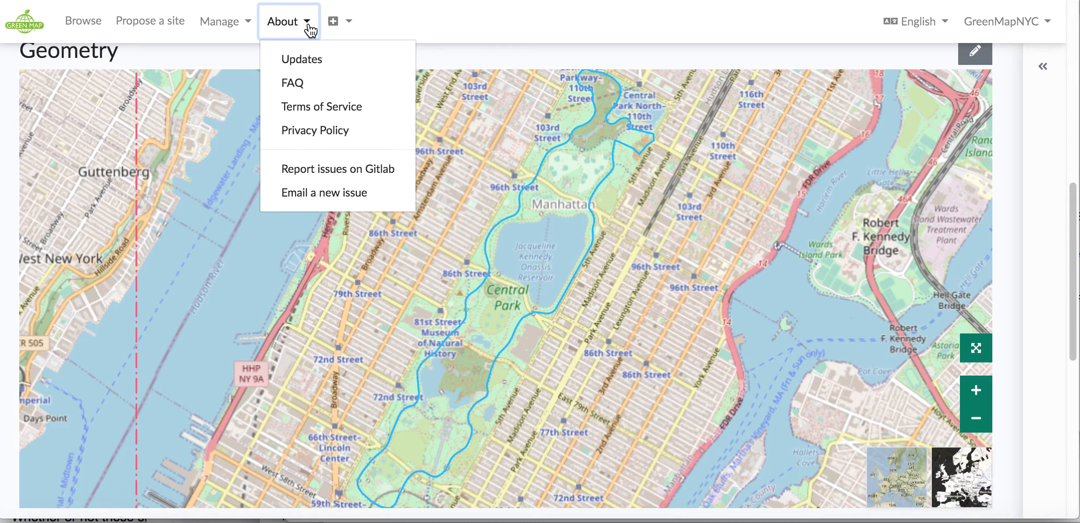
click(310, 58)
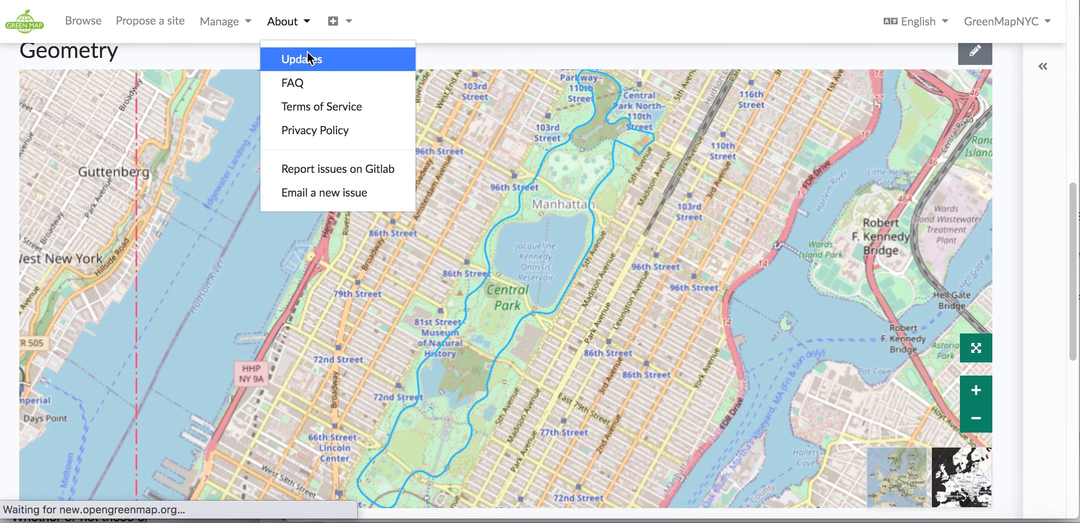
scroll(326, 127, down, 3)
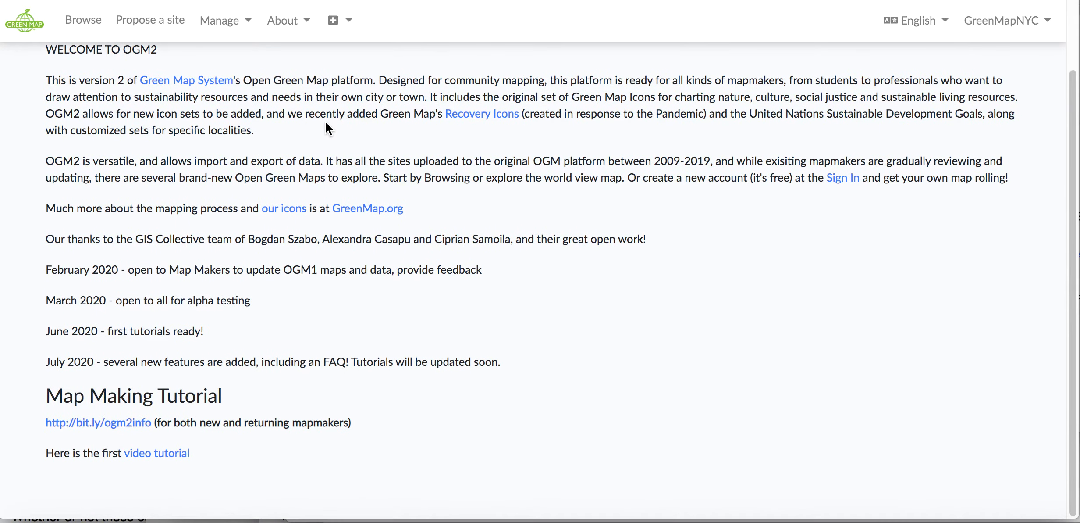
scroll(326, 122, up, 3)
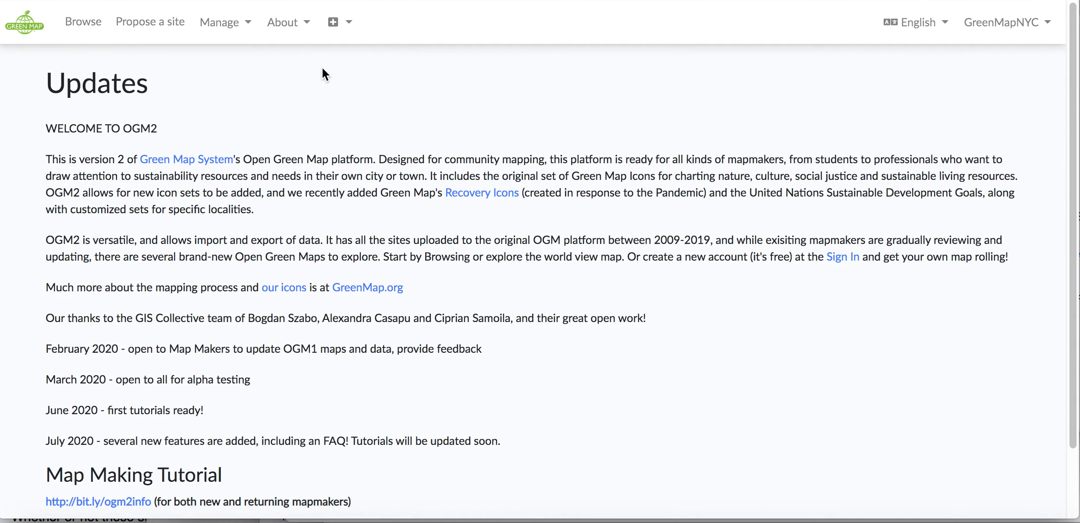
View the FAQ page and the GitLab page for reporting issues, and return to the FAQ
click(309, 26)
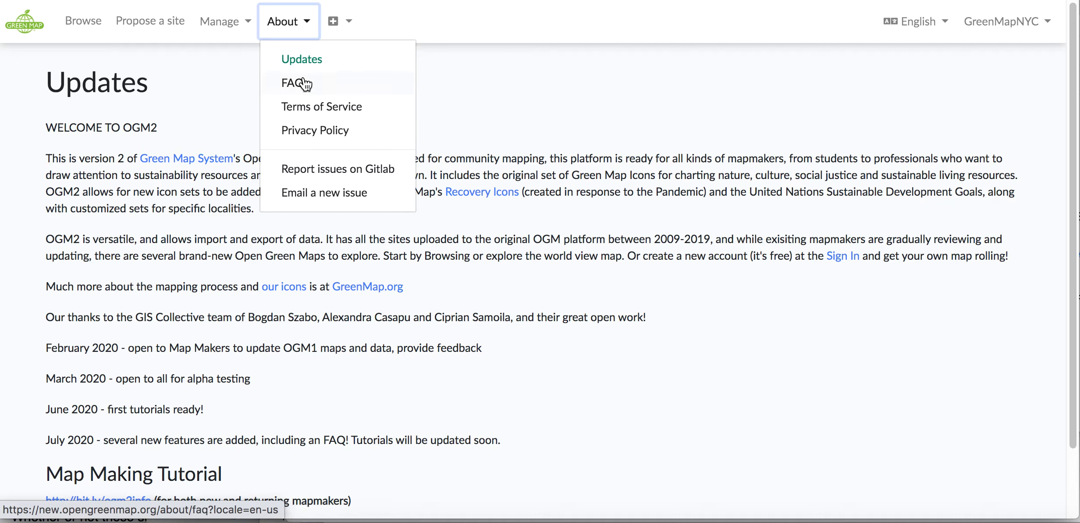
click(305, 82)
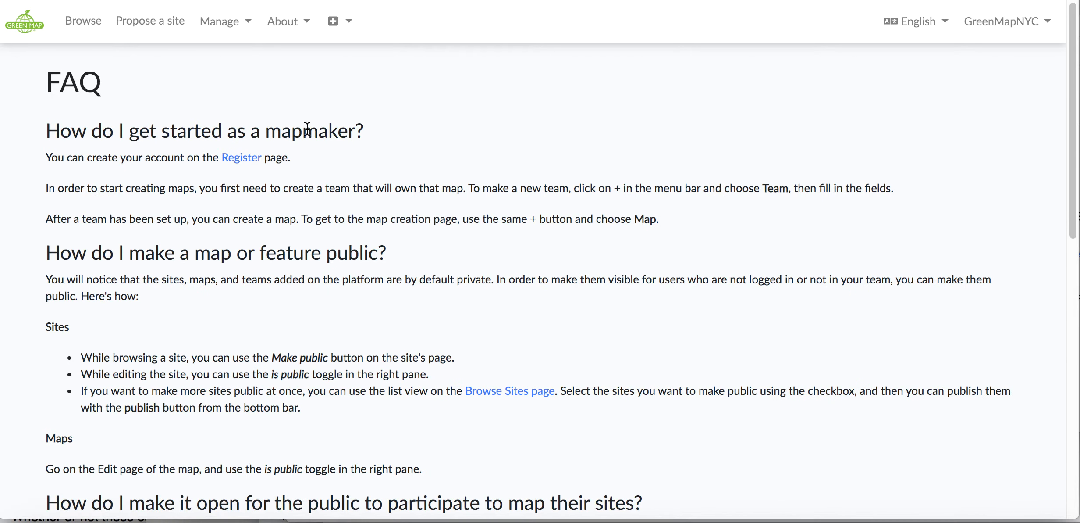
click(310, 28)
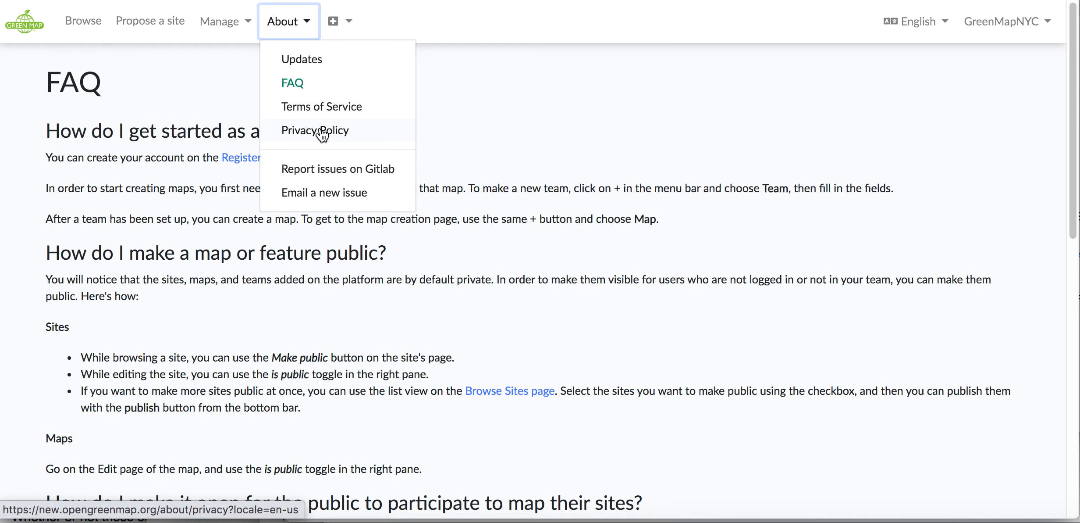
click(322, 170)
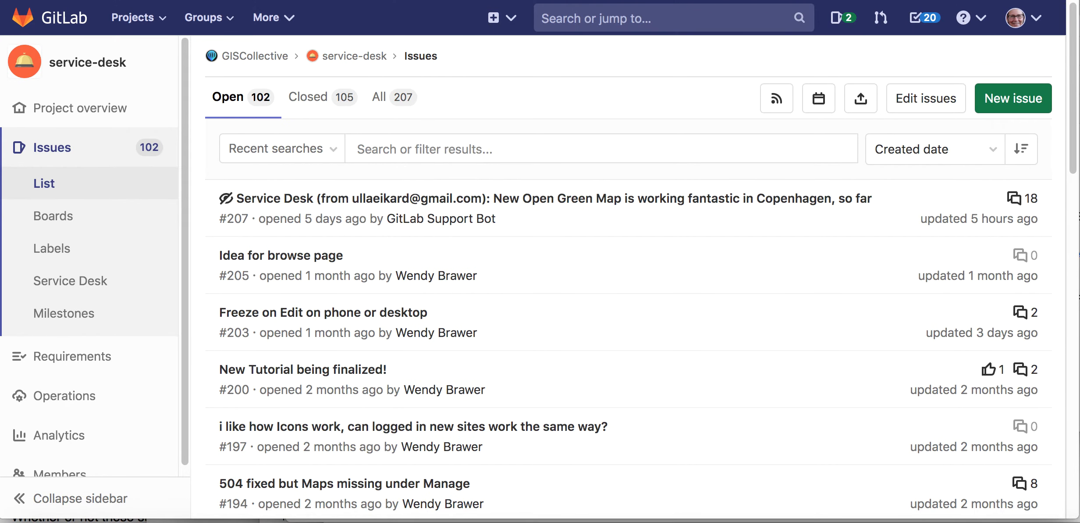
key(super+w)
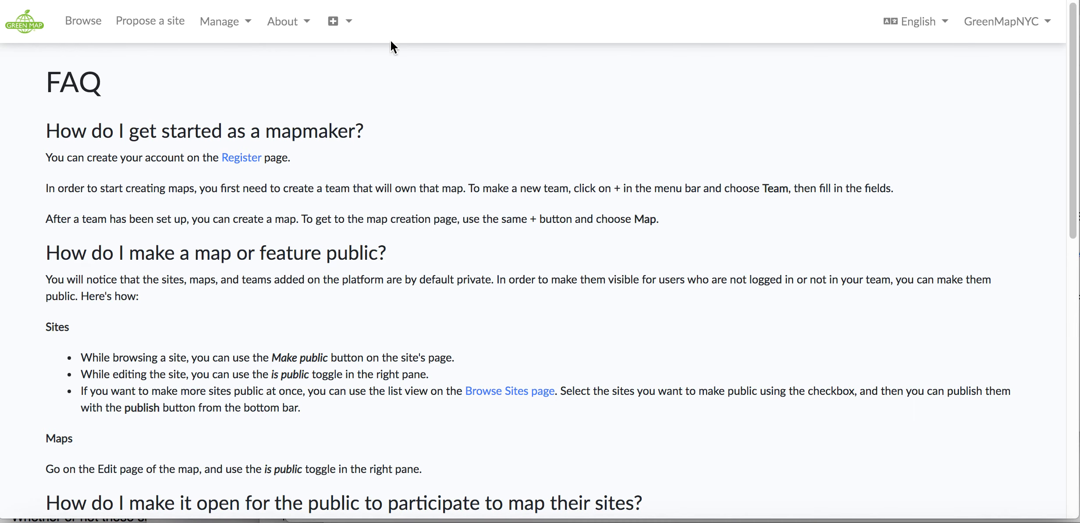
click(287, 22)
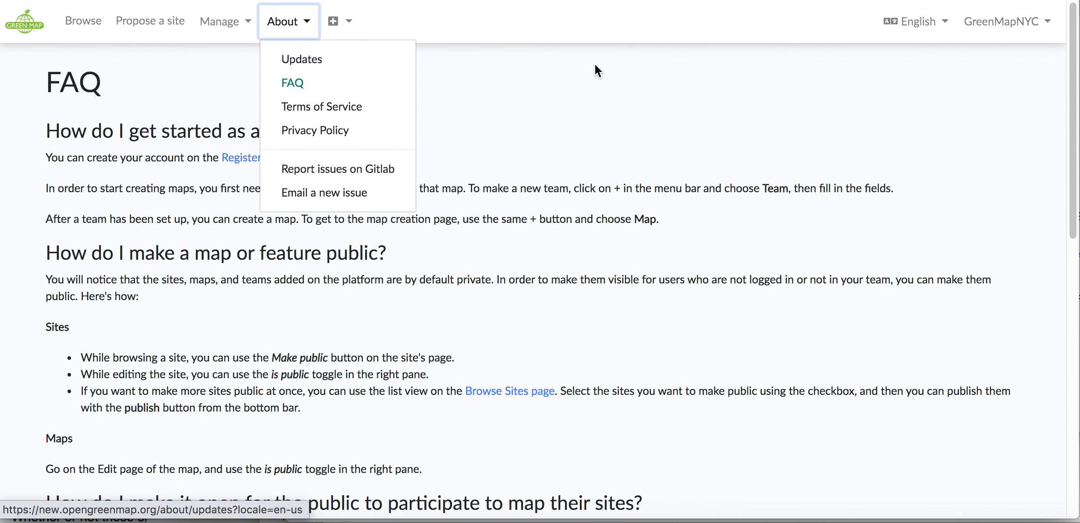
click(587, 17)
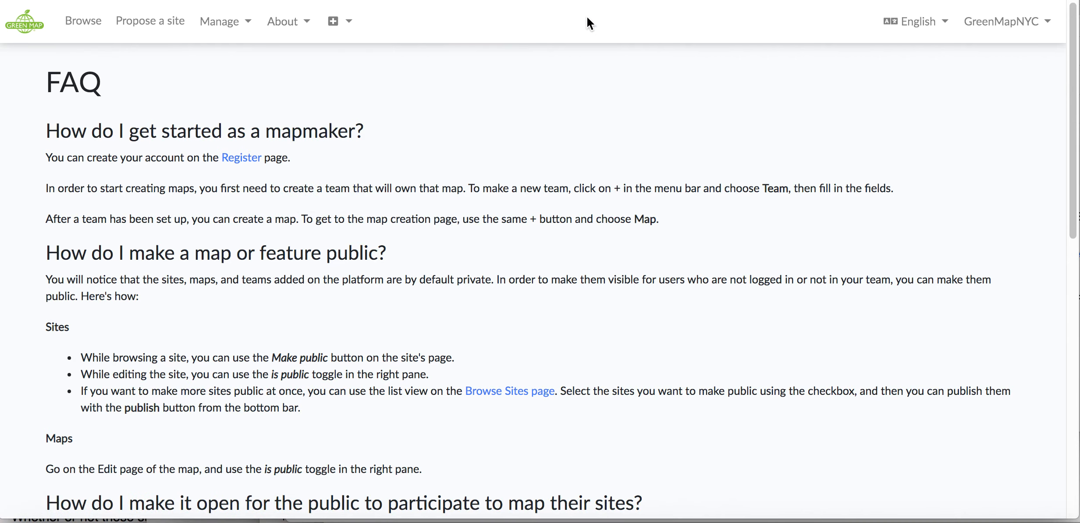